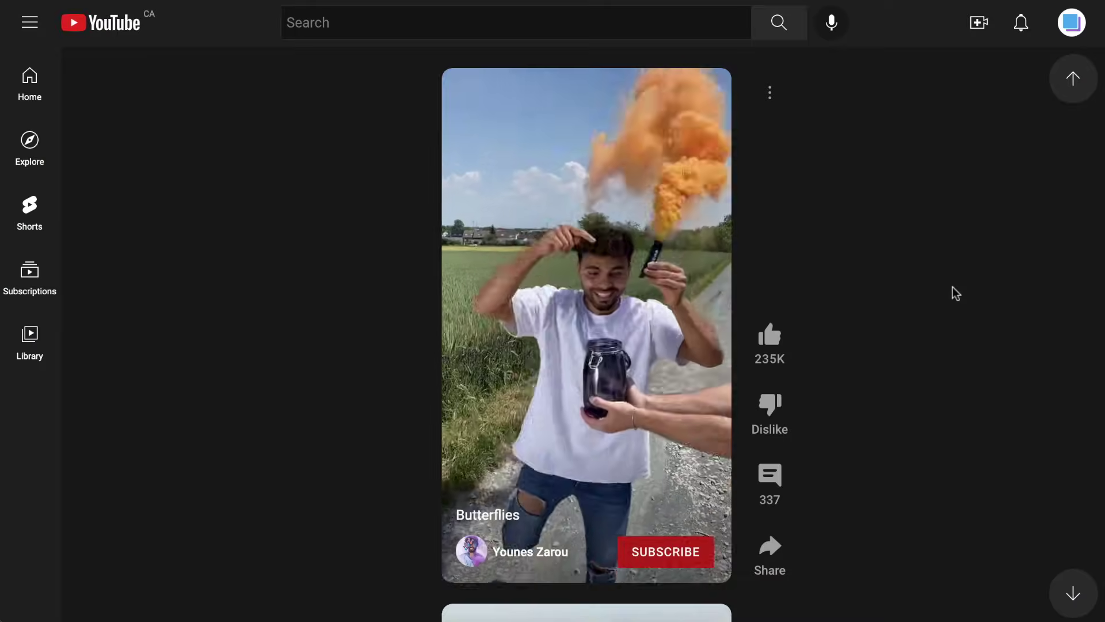
Step: Scroll through a few Shorts in the YouTube Shorts feed
scroll(952, 287, "down", 1)
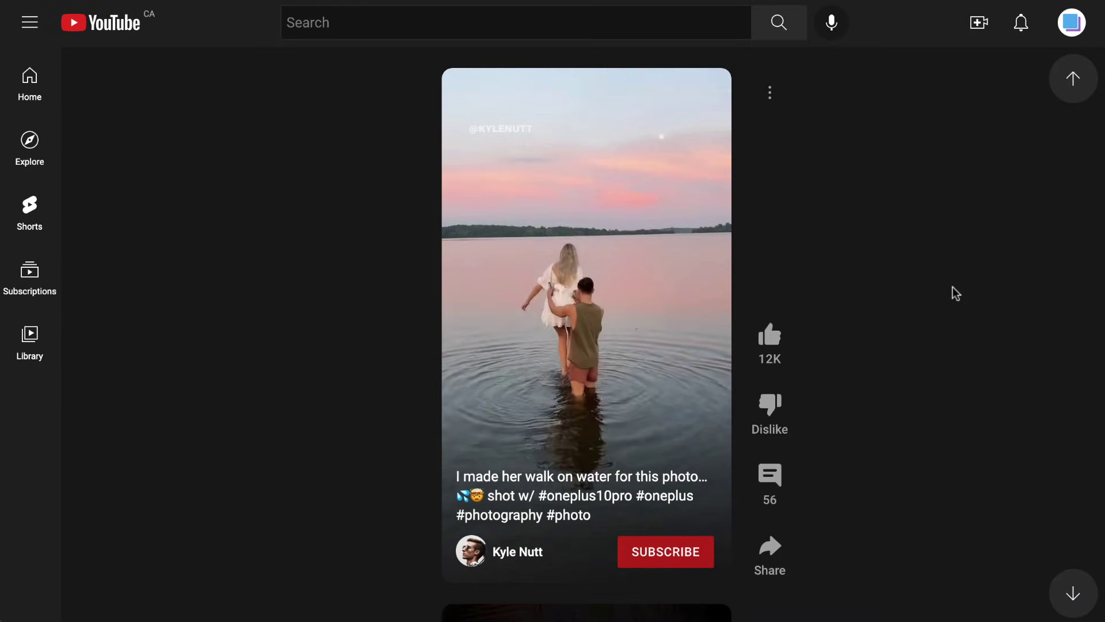
scroll(952, 287, "down", 1)
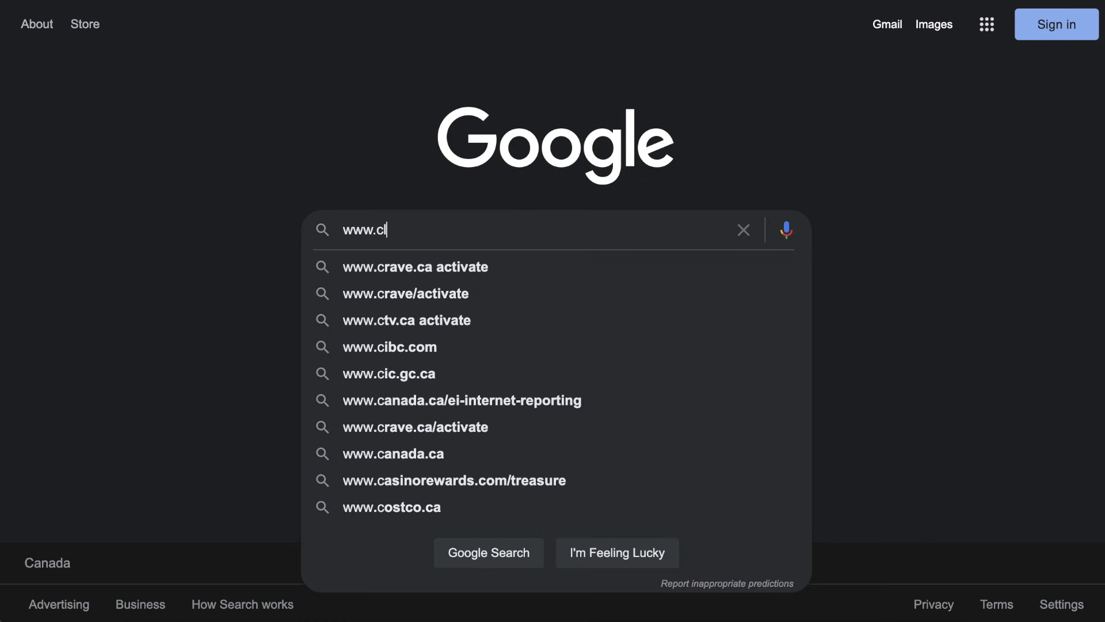
type("ipchamp.com")
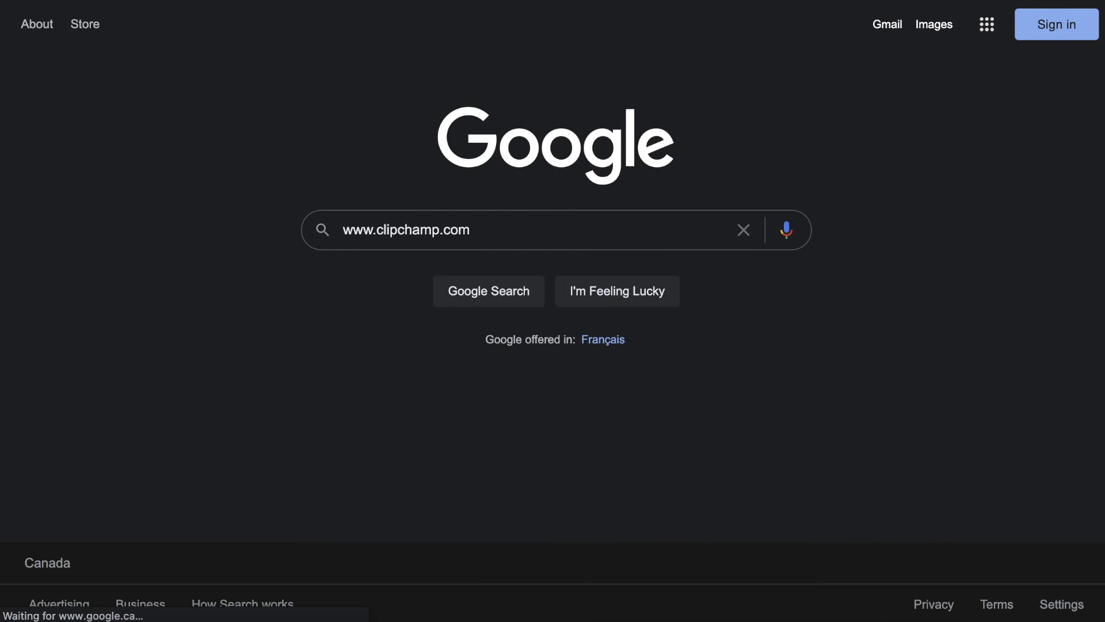
left_click(425, 194)
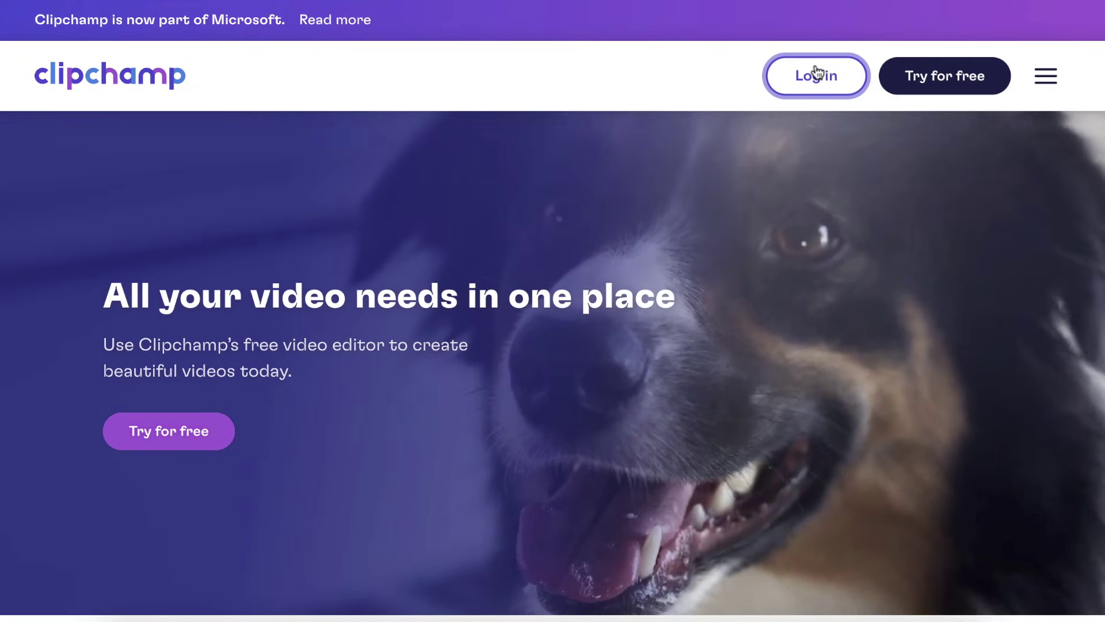
Step: Log in, create a new video, and import Futuristic Sci-Fi Video.mp4 into the media library
left_click(818, 72)
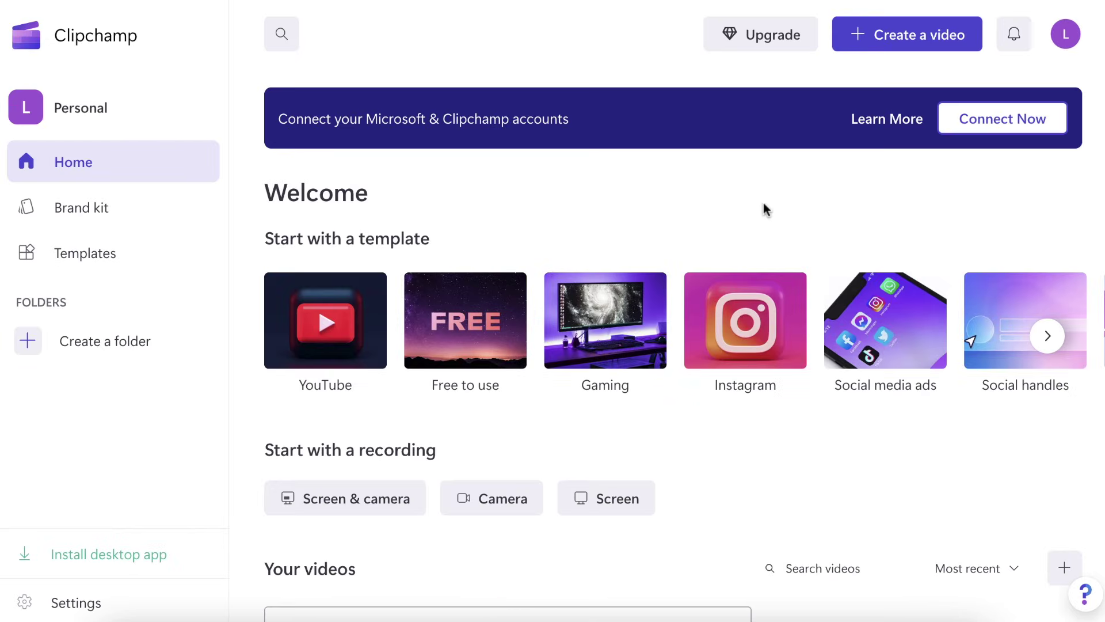
left_click(881, 34)
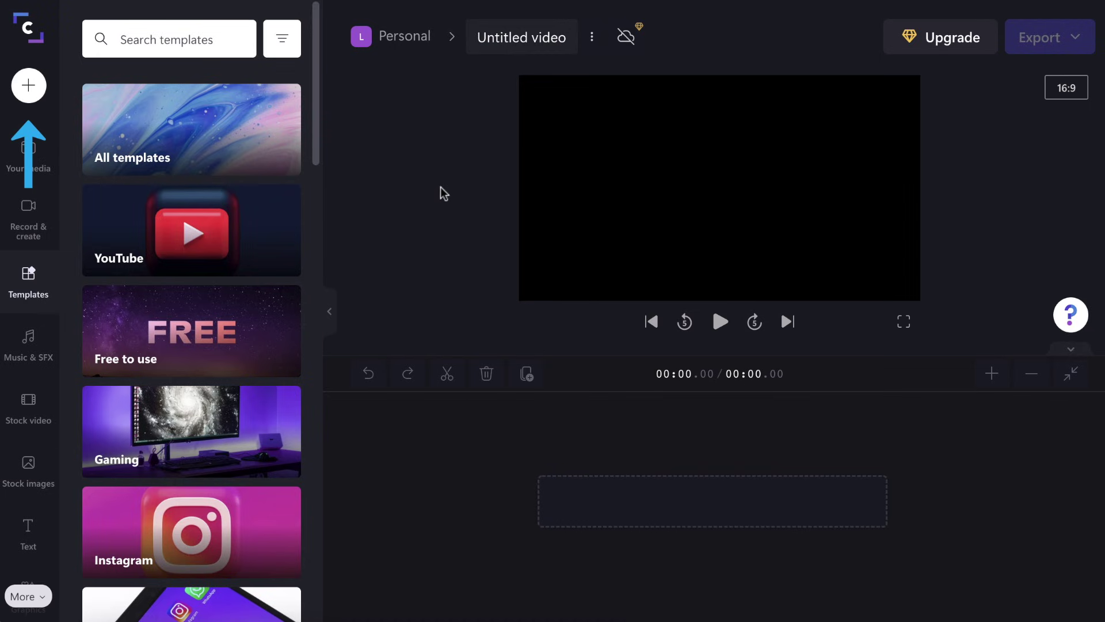
left_click(38, 87)
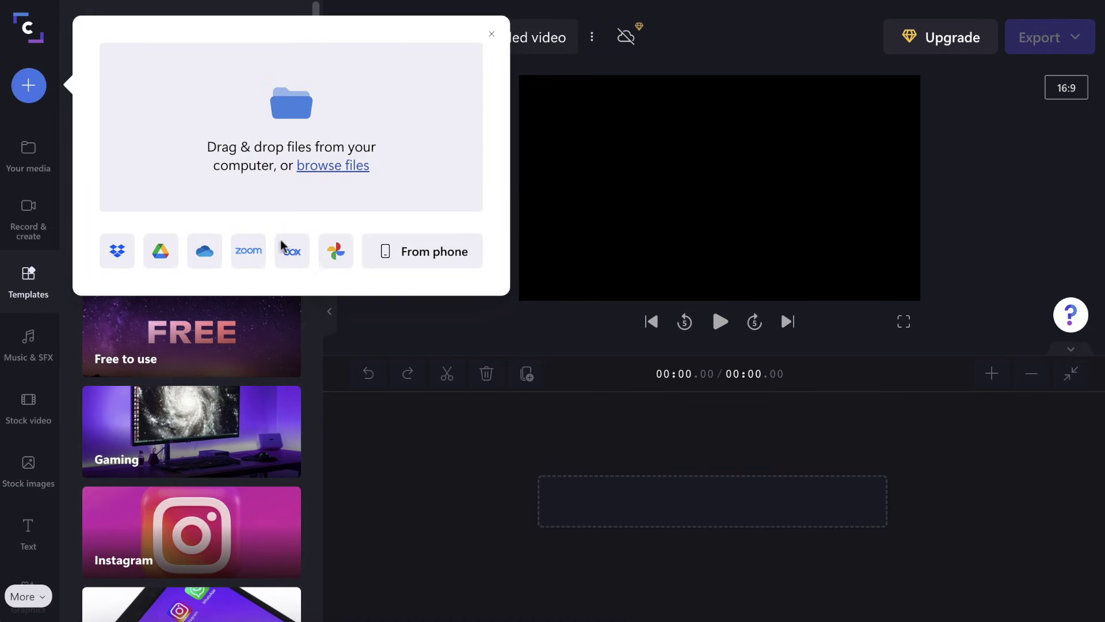
left_click(942, 620)
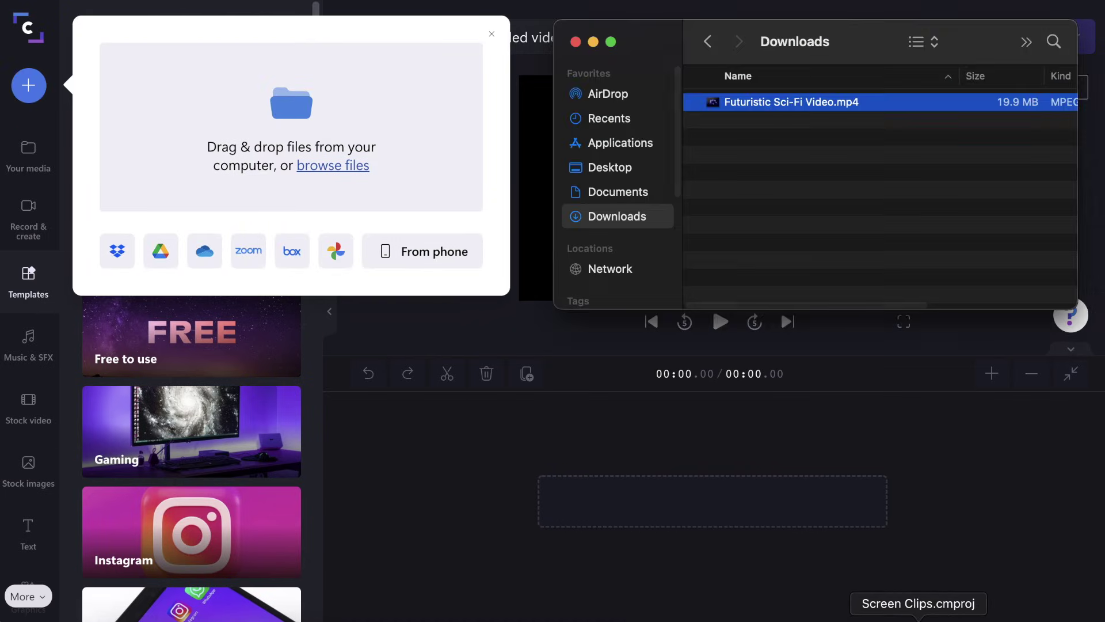
left_click_drag(784, 111, 376, 116)
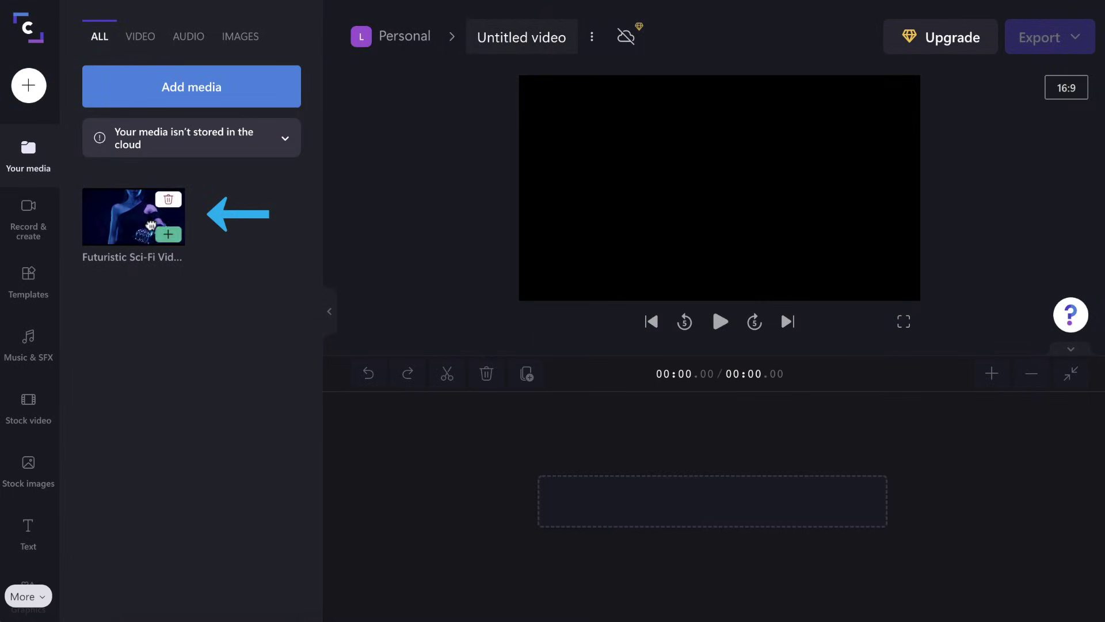
Step: Place the Futuristic Sci-Fi Video clip on the timeline and play it to about 12 seconds
left_click_drag(151, 224, 527, 509)
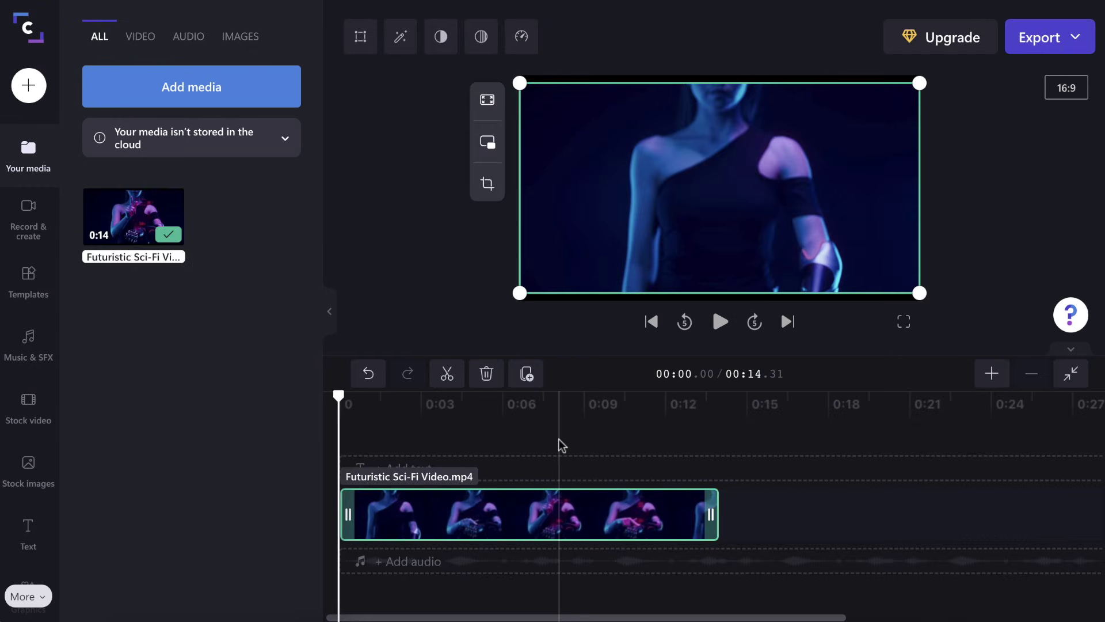
key("space")
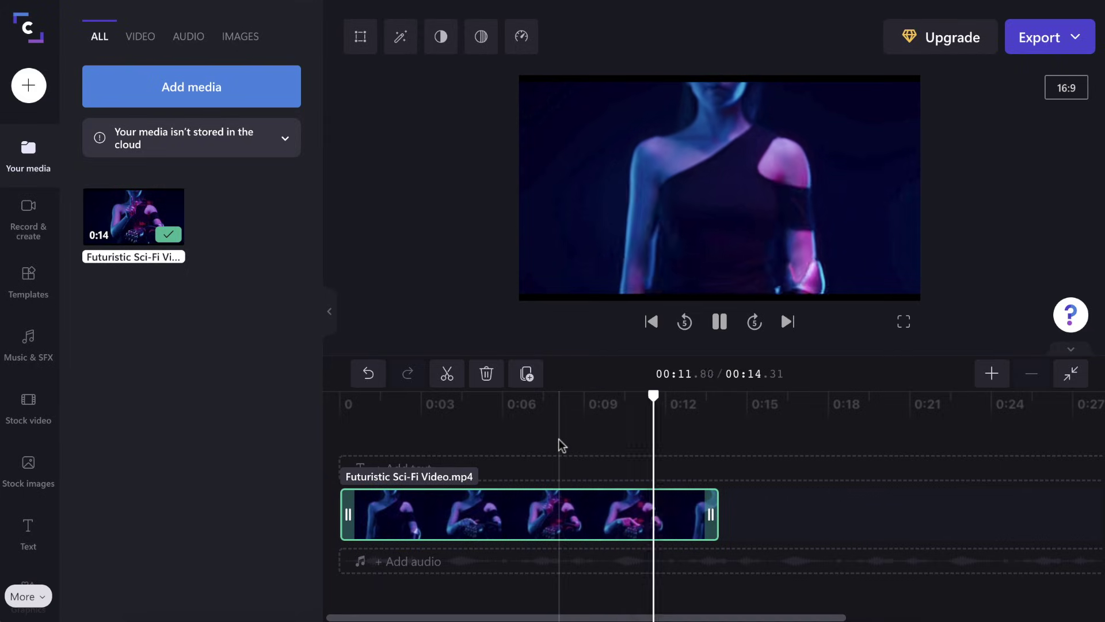
key("space")
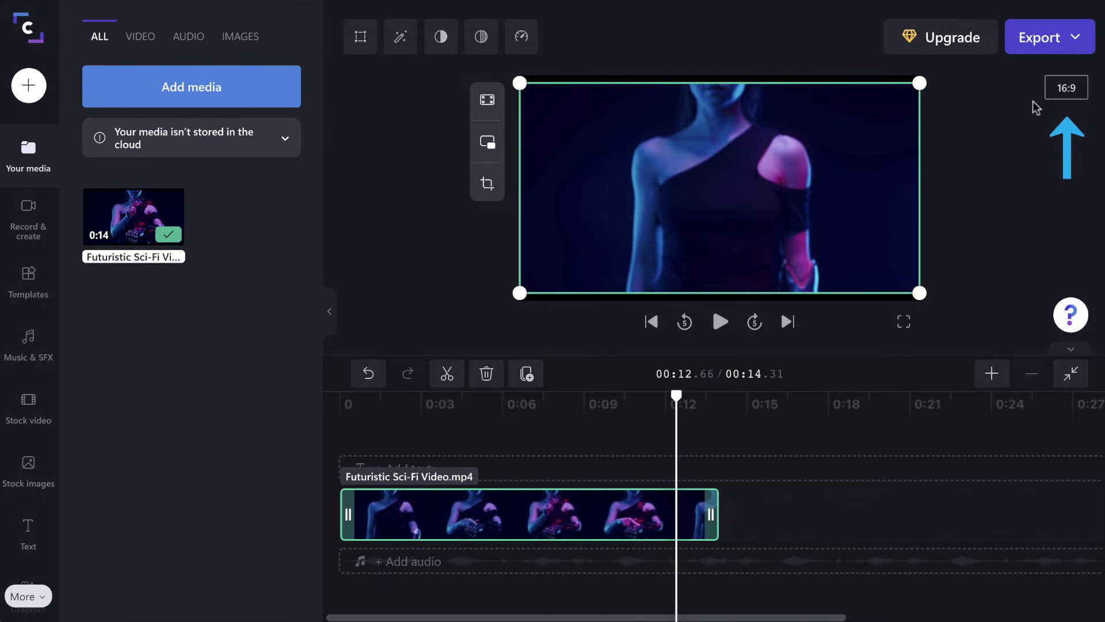
Step: Switch the canvas to 9:16 and enlarge the clip to fill it, robotic hand centred
left_click(1063, 87)
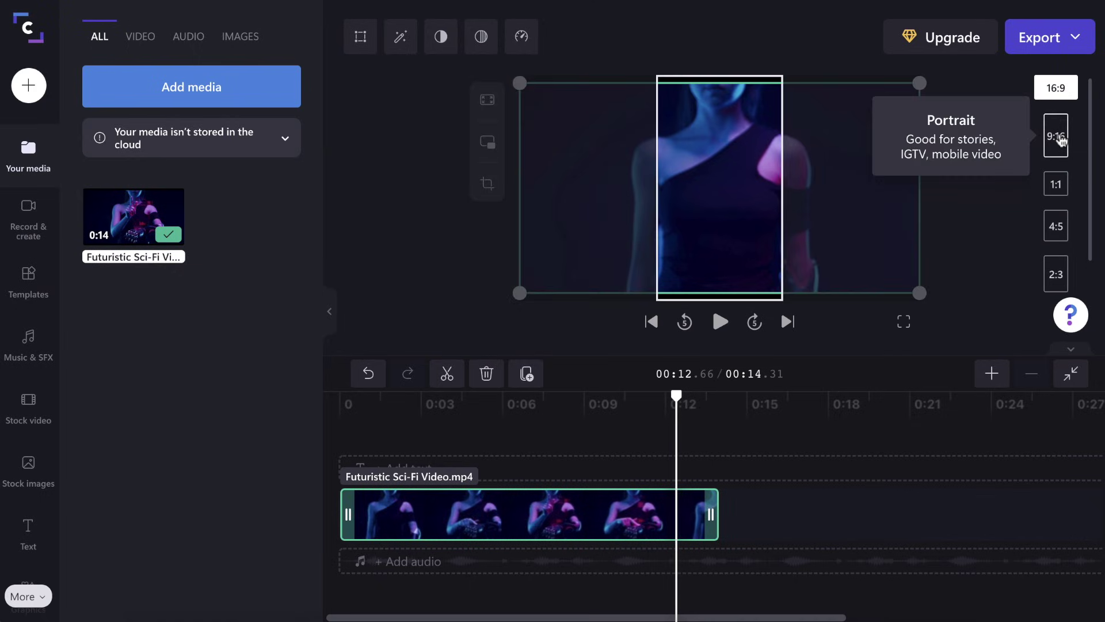
left_click(1058, 137)
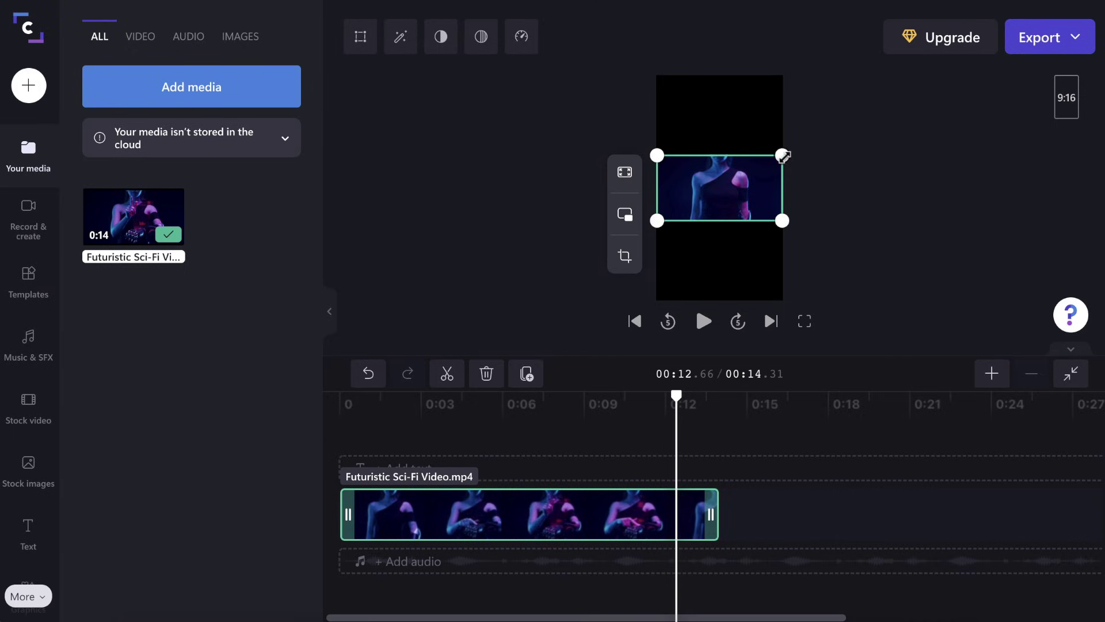
left_click_drag(781, 155, 944, 58)
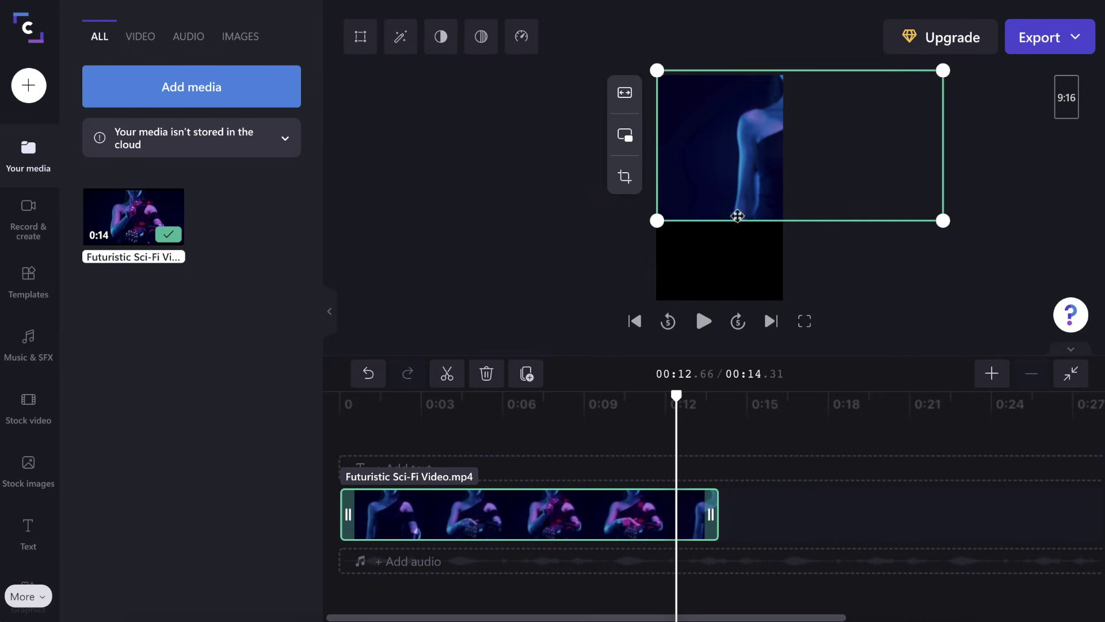
left_click_drag(656, 220, 480, 301)
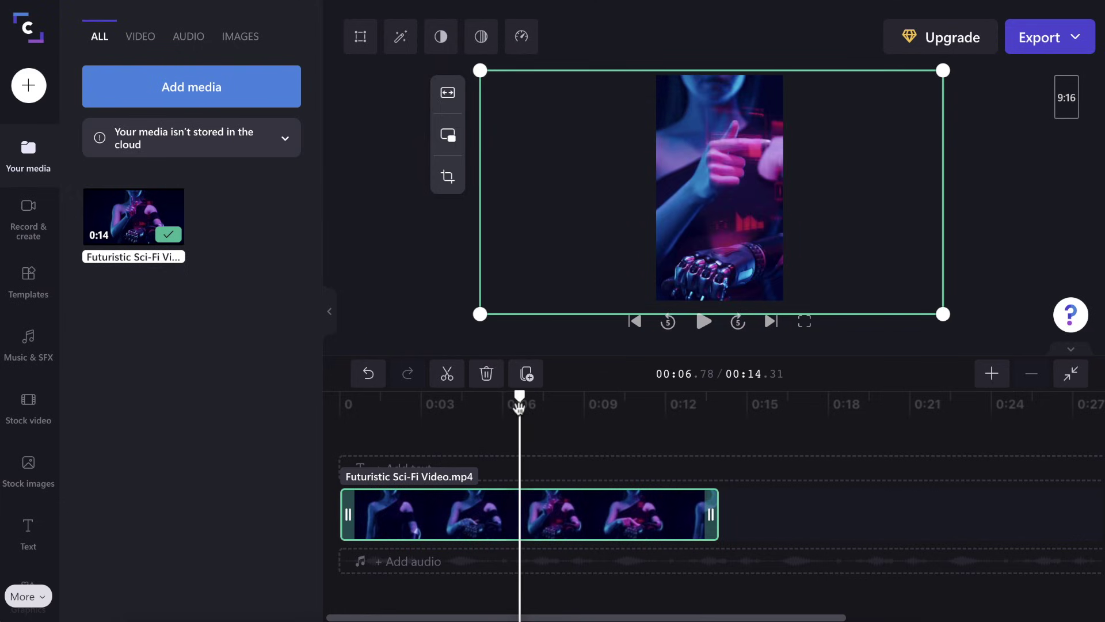
mouse_move(682, 252)
left_mouse_down()
mouse_move(693, 224)
mouse_move(704, 223)
left_mouse_up()
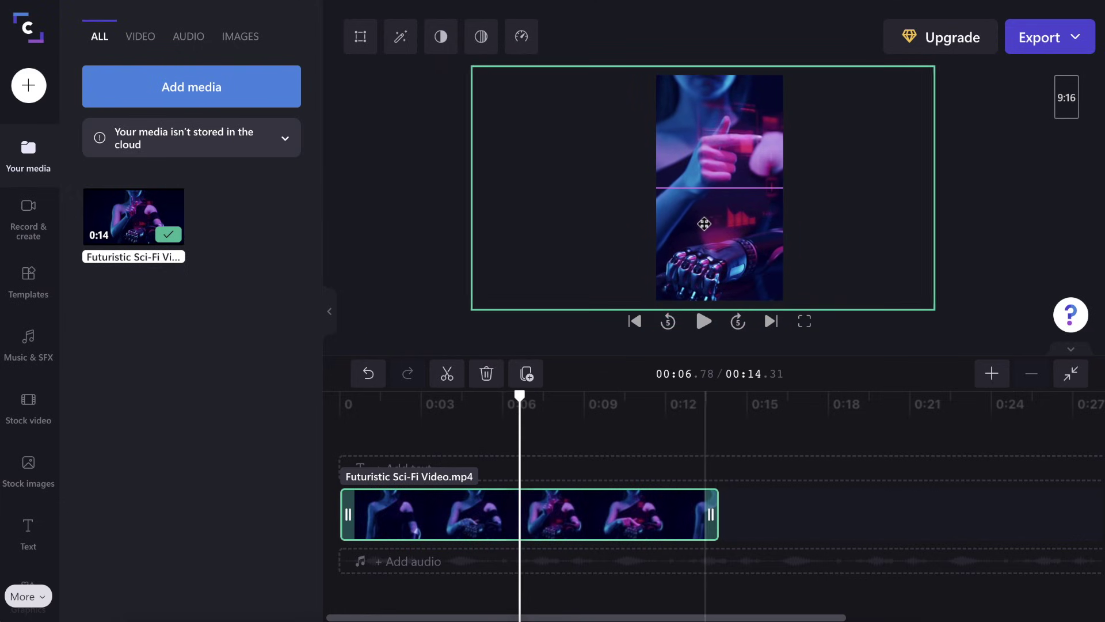
Step: Trim off the clip's opening and close the gap at the timeline start
left_click(571, 334)
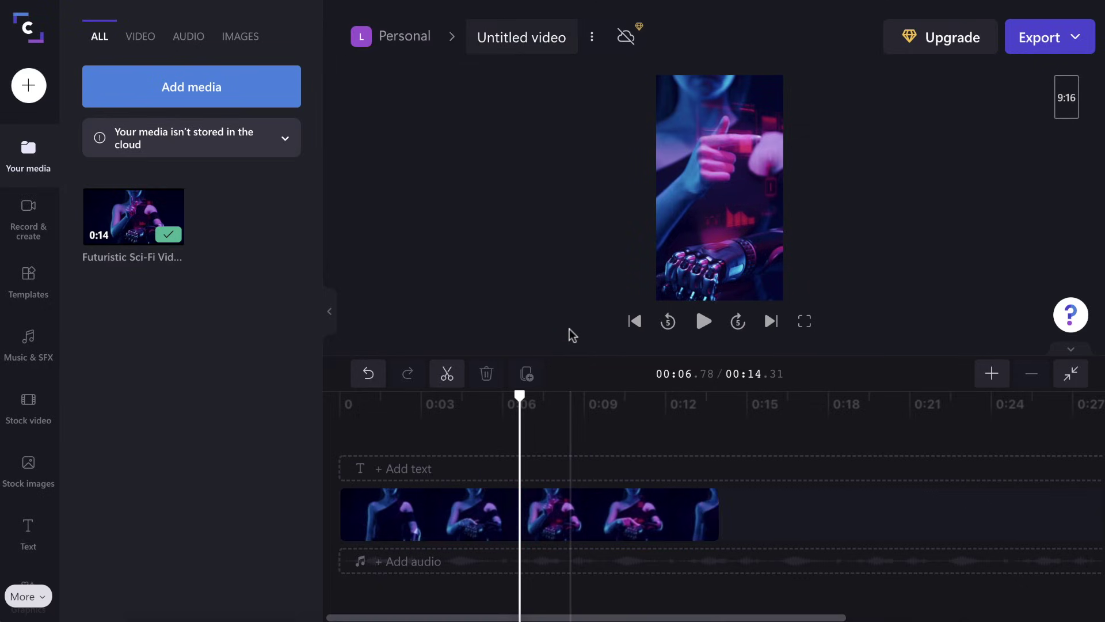
mouse_move(520, 397)
left_mouse_down()
mouse_move(359, 400)
mouse_move(384, 401)
left_mouse_up()
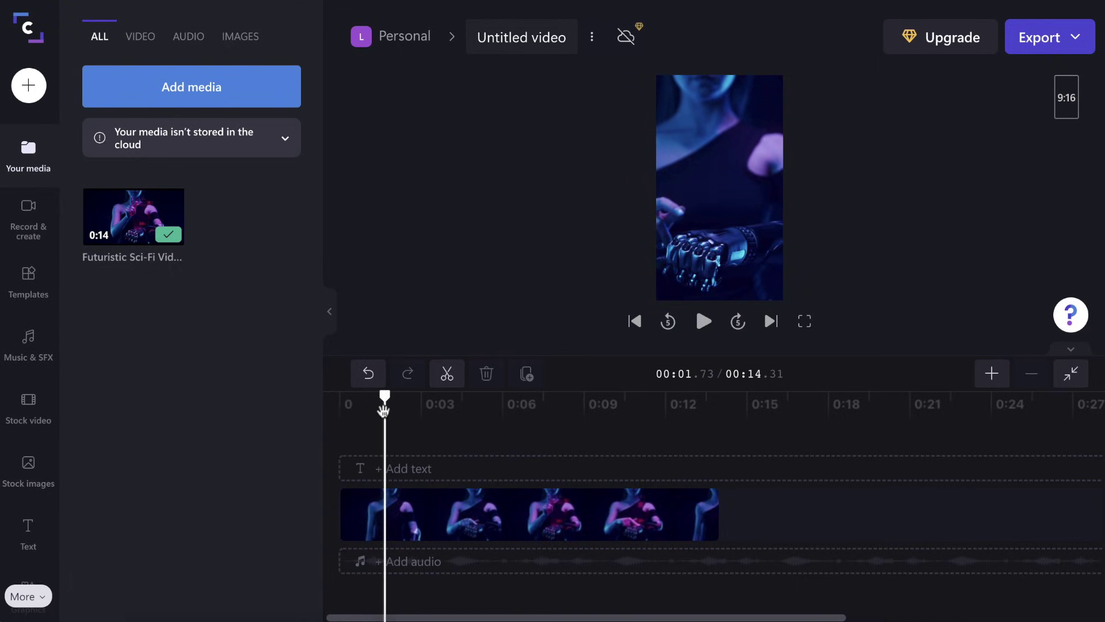
left_click(347, 506)
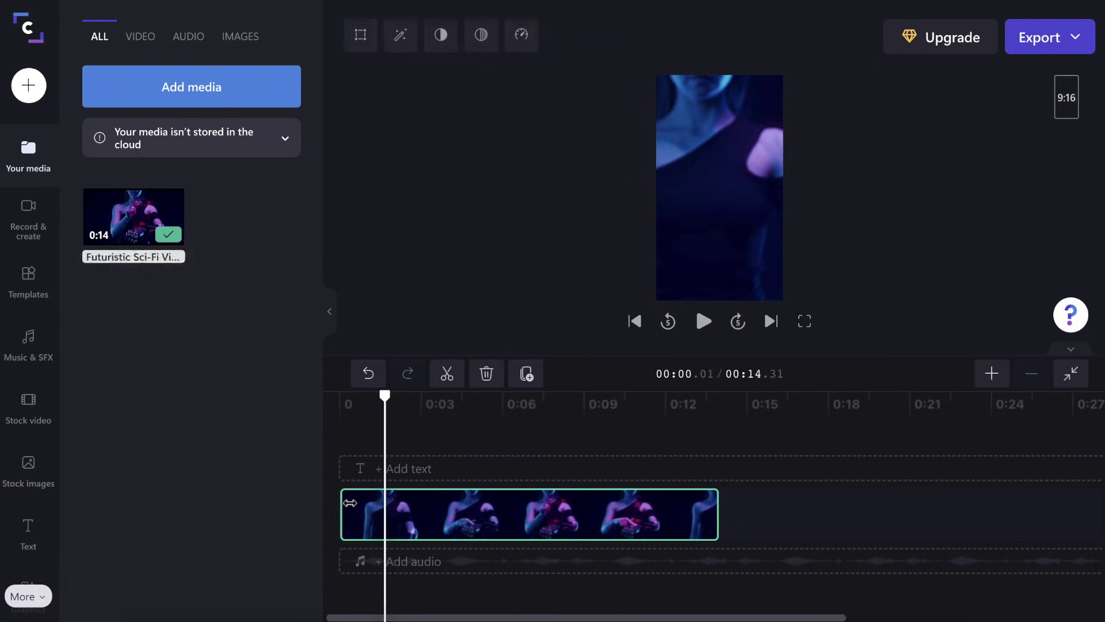
left_click_drag(343, 506, 388, 500)
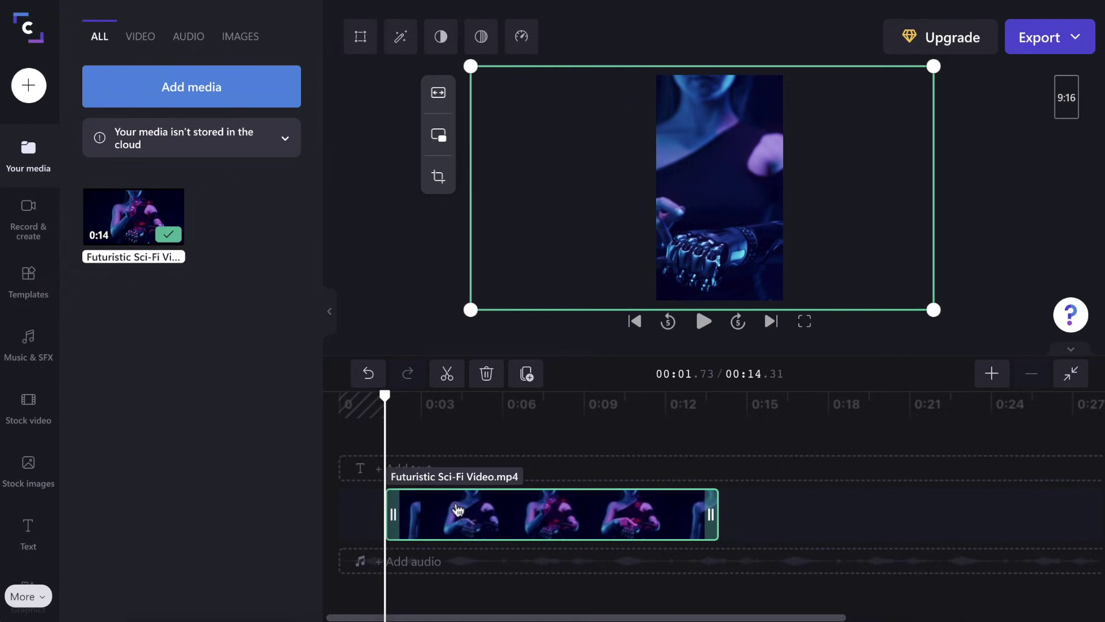
left_click_drag(452, 509, 406, 505)
Step: Trim the clip's end at about 11 seconds and play back the trimmed video
left_click(643, 403)
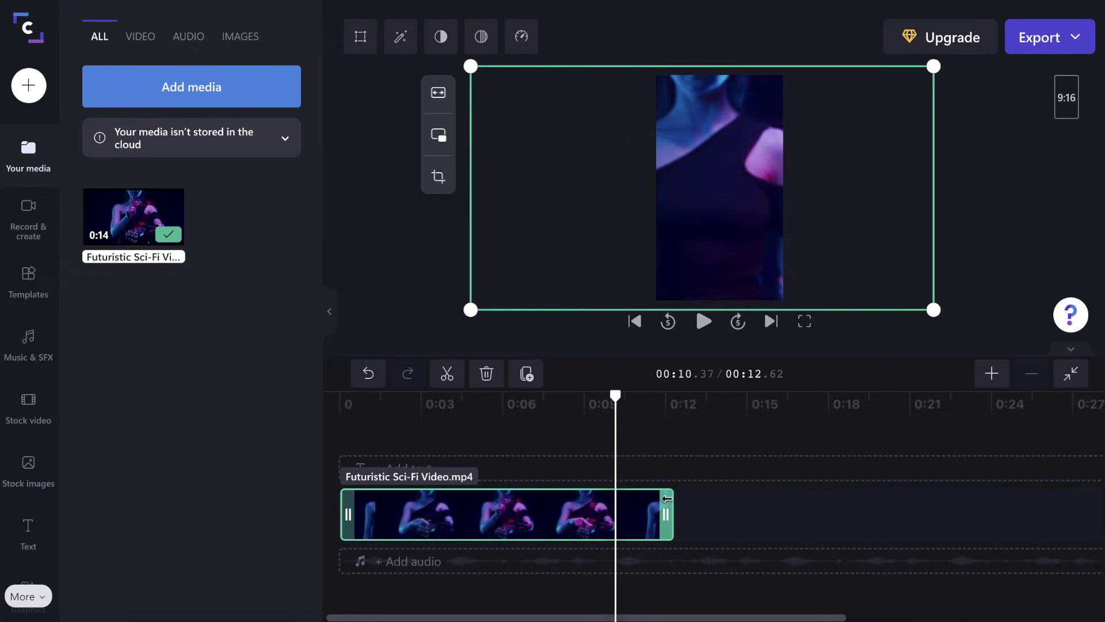
left_click_drag(667, 499, 615, 498)
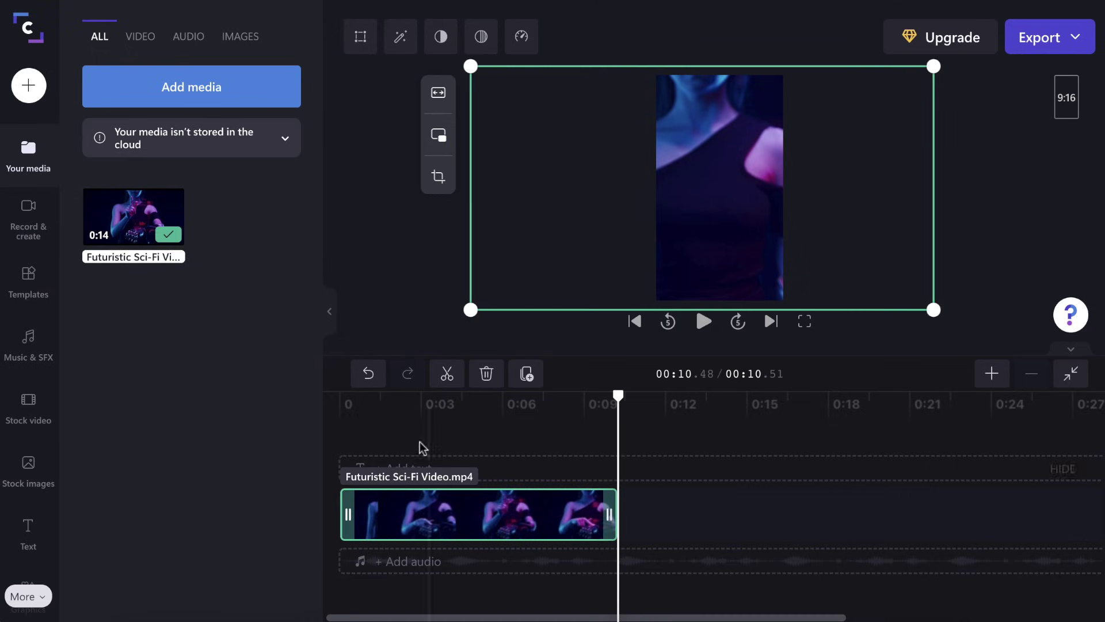
left_click(340, 405)
key("space")
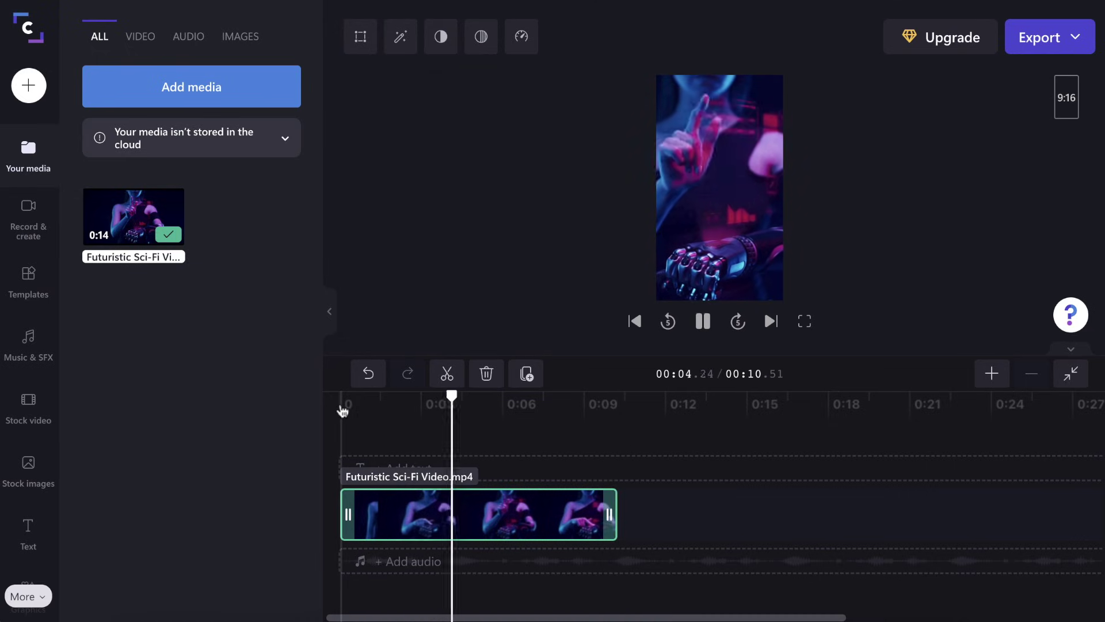
left_click(707, 206)
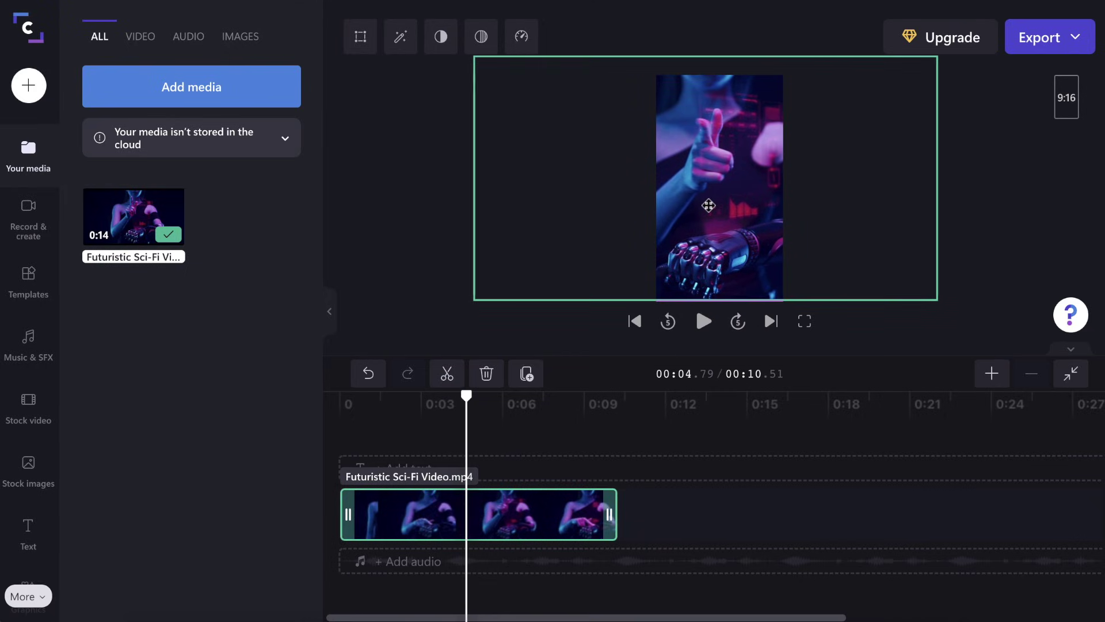
left_click(704, 321)
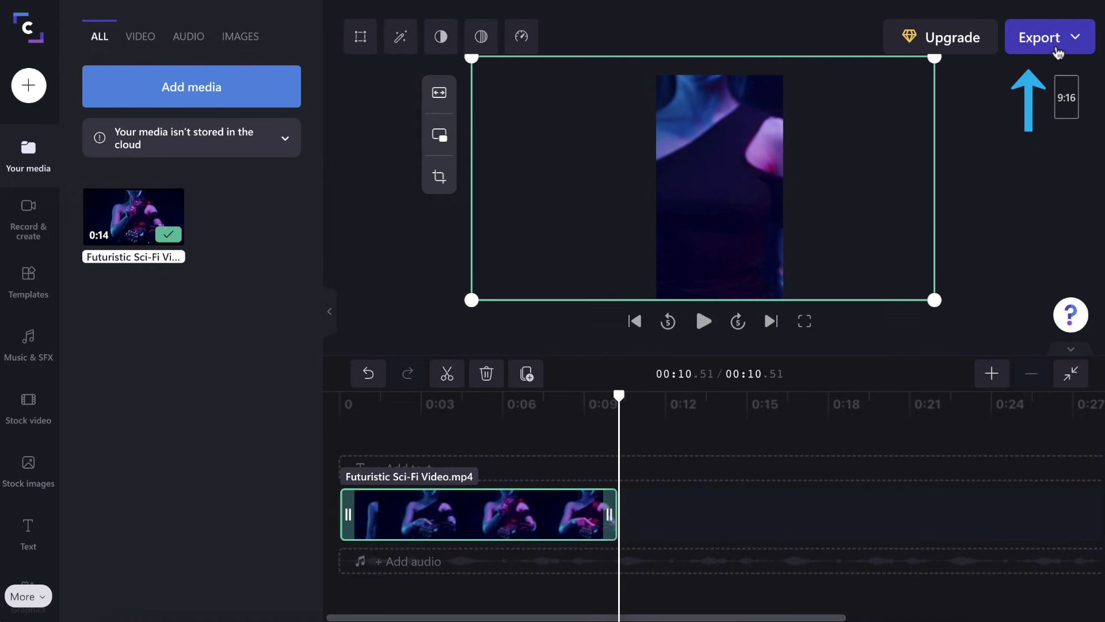
Step: Export at 1080p titled Robo Arm Clip and open the downloaded MP4
left_click(1057, 51)
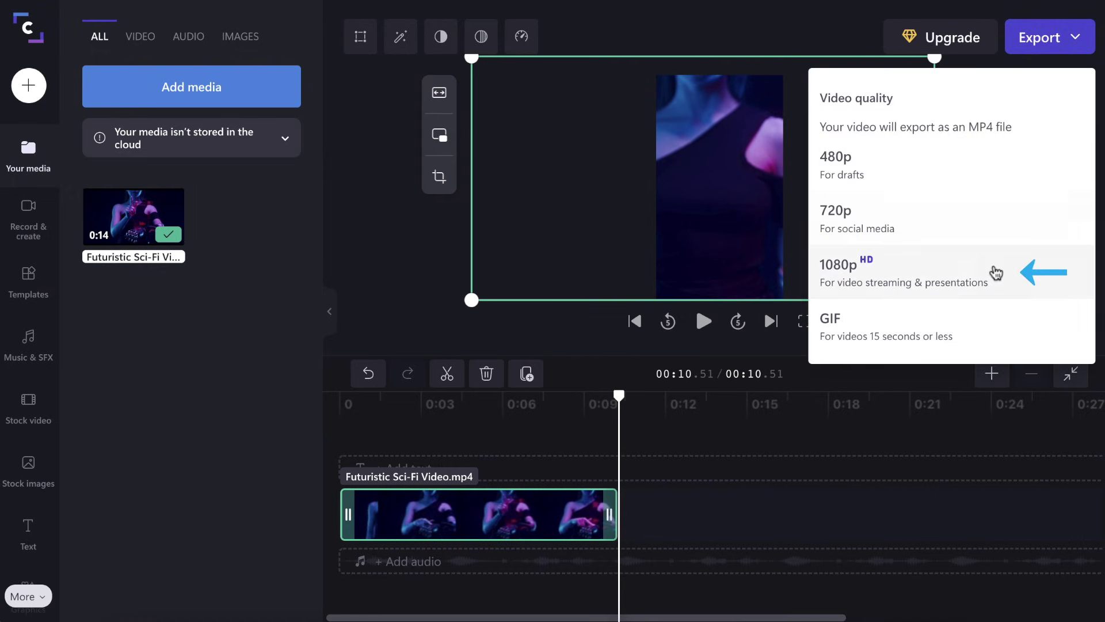
left_click(996, 275)
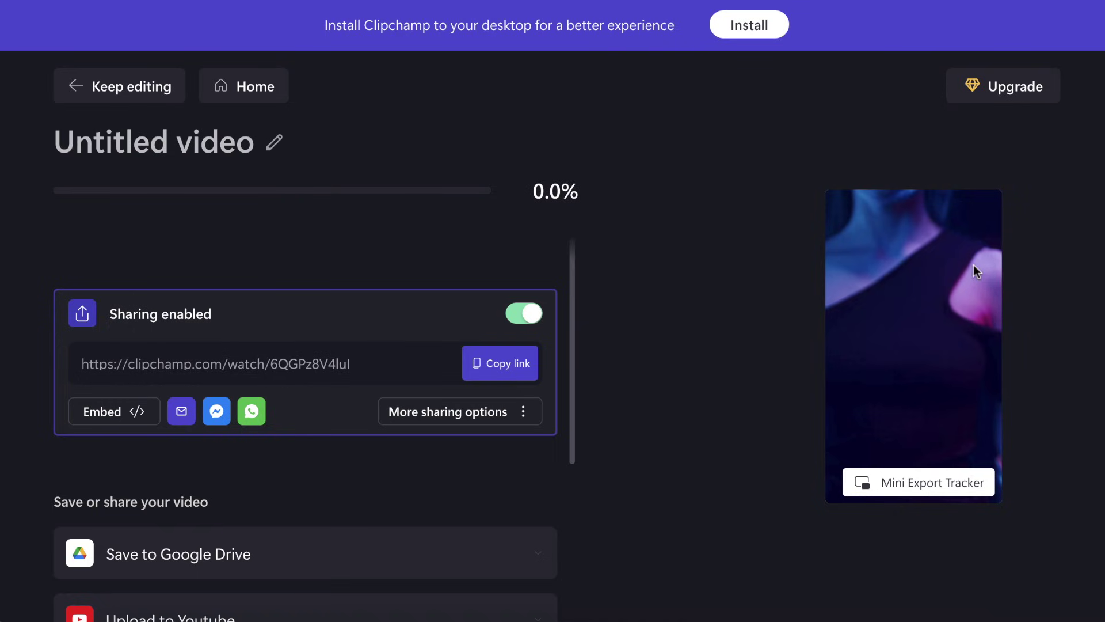
left_click_drag(278, 140, 52, 141)
type("R")
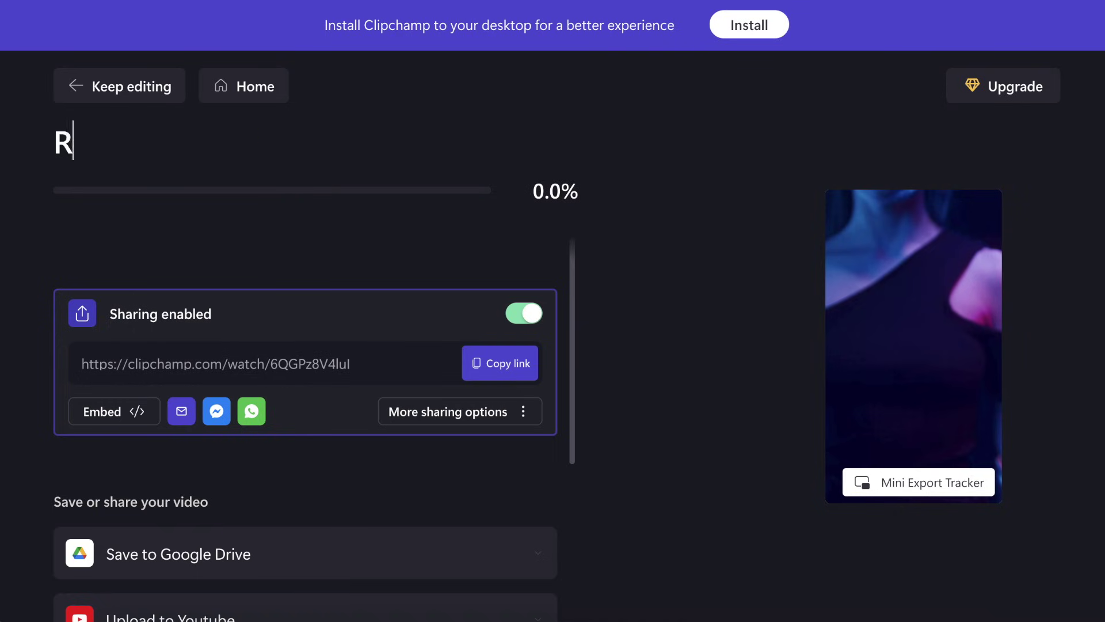
type("obo Arm Clip")
left_click(617, 152)
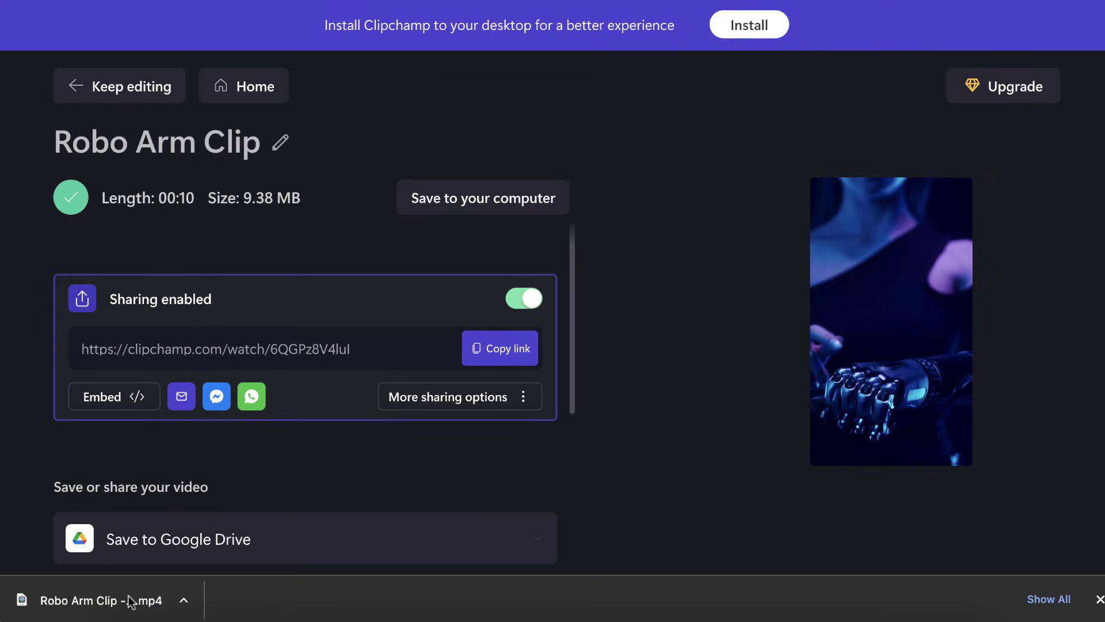
left_click(131, 602)
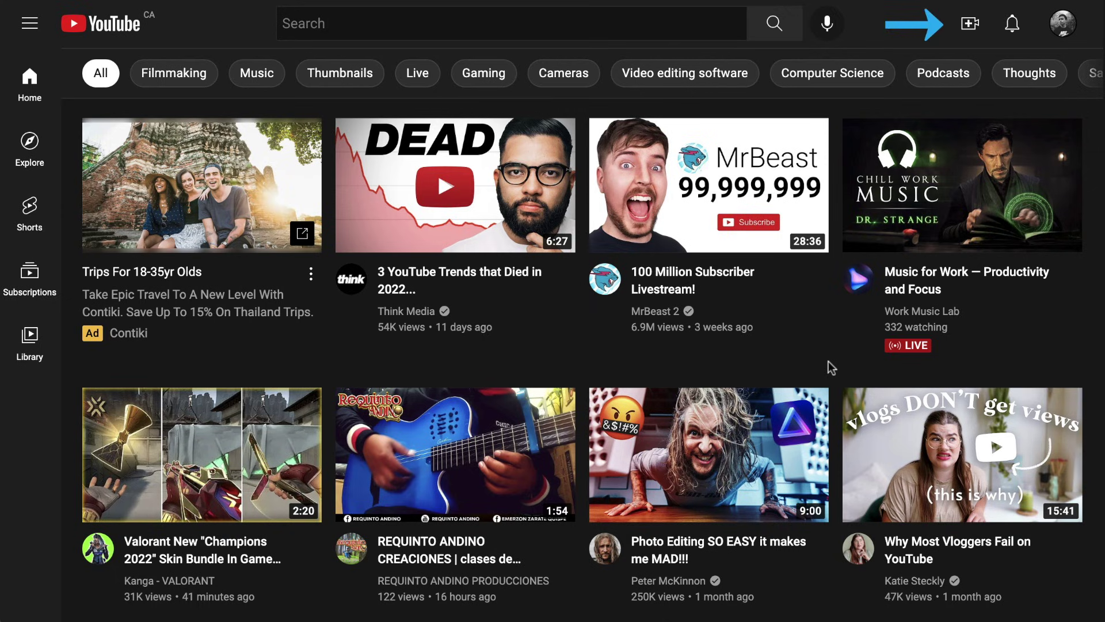
Step: Upload the Robo Arm Clip file through YouTube's Create > Upload video dialog
left_click(971, 25)
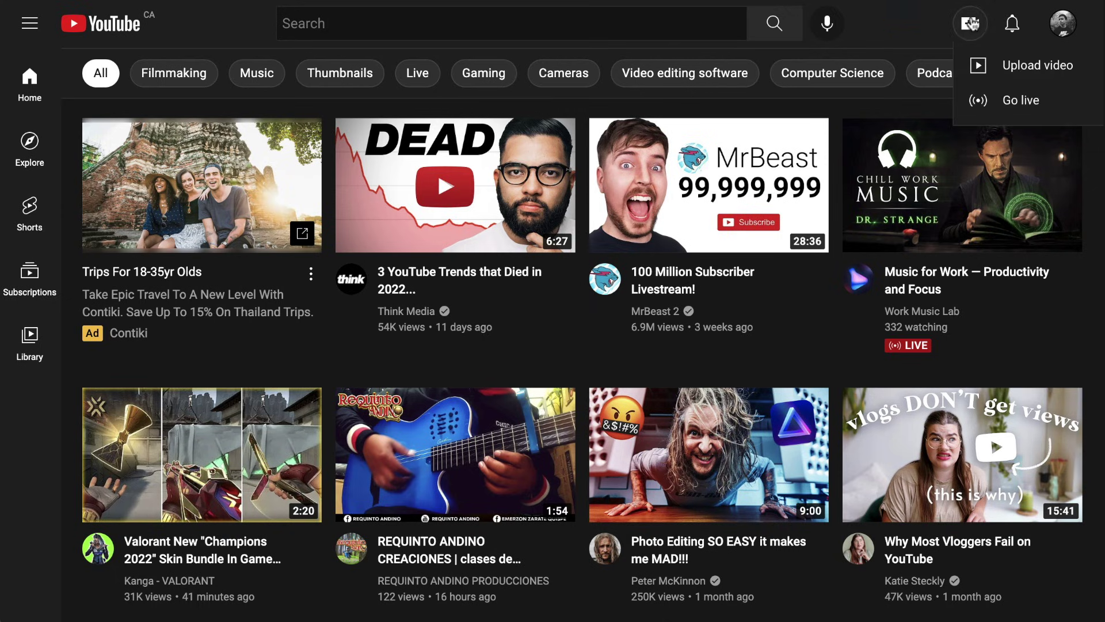
left_click(1016, 65)
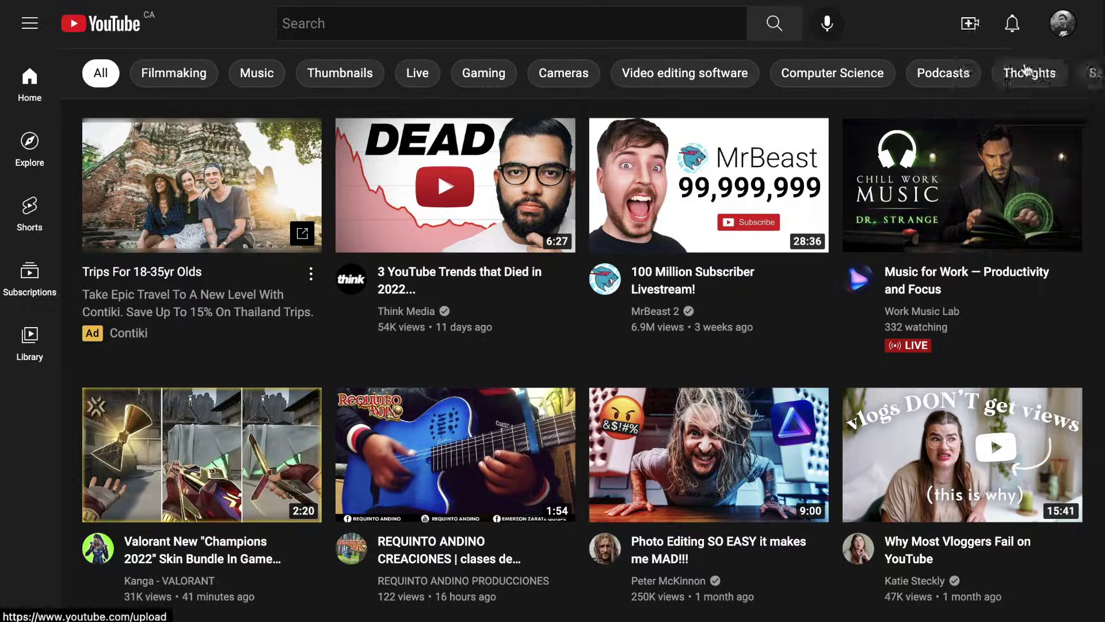
left_click_drag(803, 104, 466, 293)
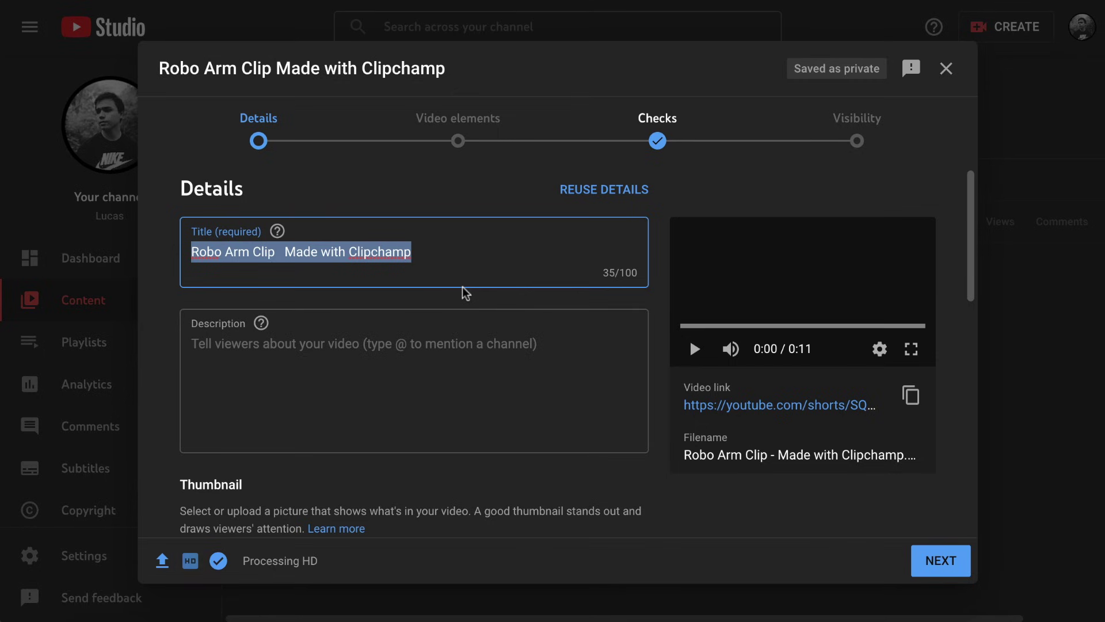
Step: Enter the title and 'Welcome to' description, and add tags robotic arm and cyberpunk
type("Futuristic Robo Arm")
key("Tab")
type("Welcome to H")
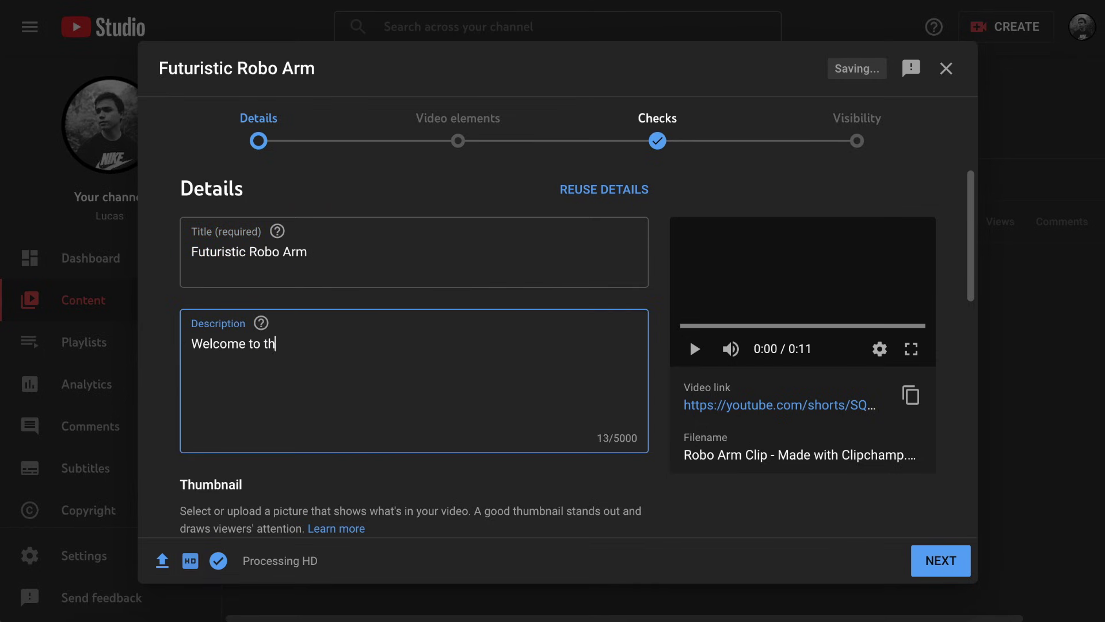
scroll(217, 456, "down", 10)
left_click(218, 456)
scroll(225, 458, "down", 5)
scroll(225, 458, "down", 5)
left_click(274, 338)
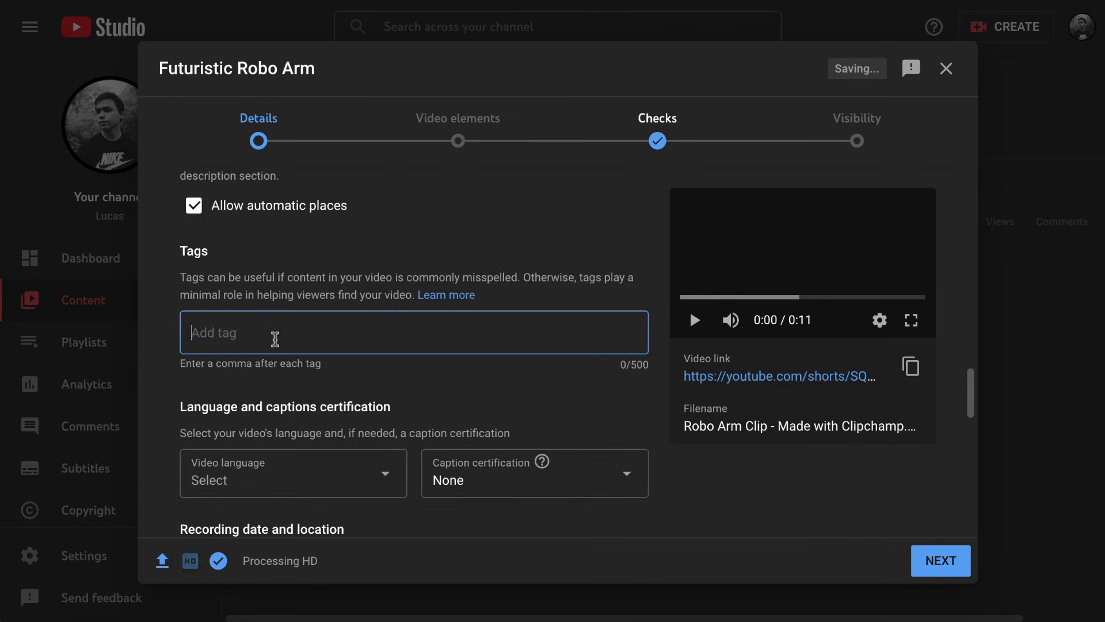
type("robotic arm,cyberpunk,robotic enhancements")
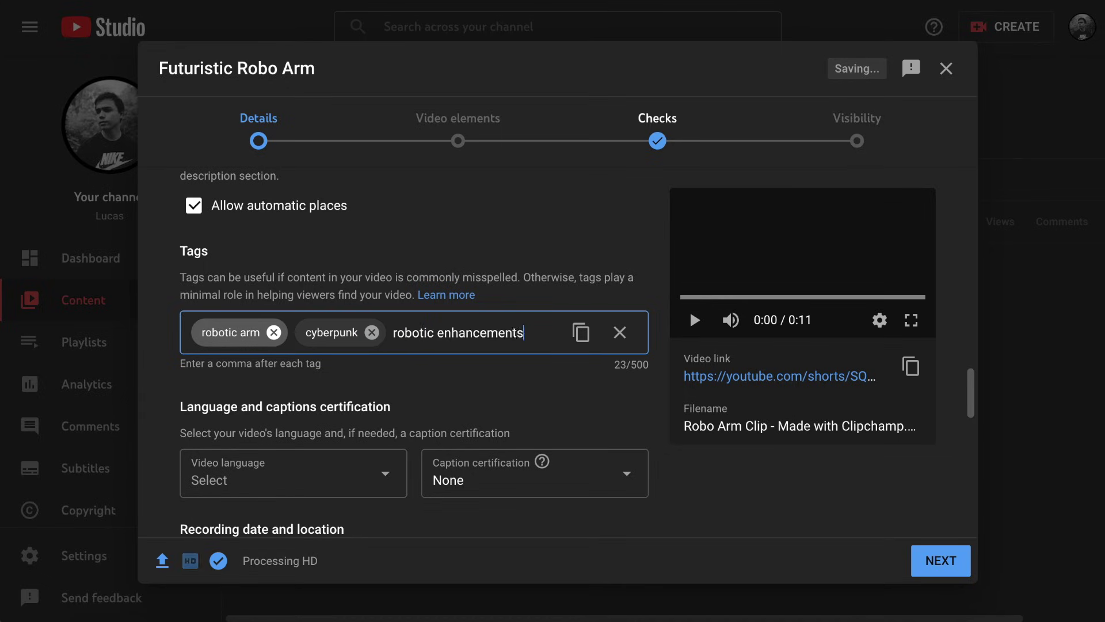
type(",future tech,")
Step: Append #shorts to both the title and the description
scroll(265, 394, "up", 15)
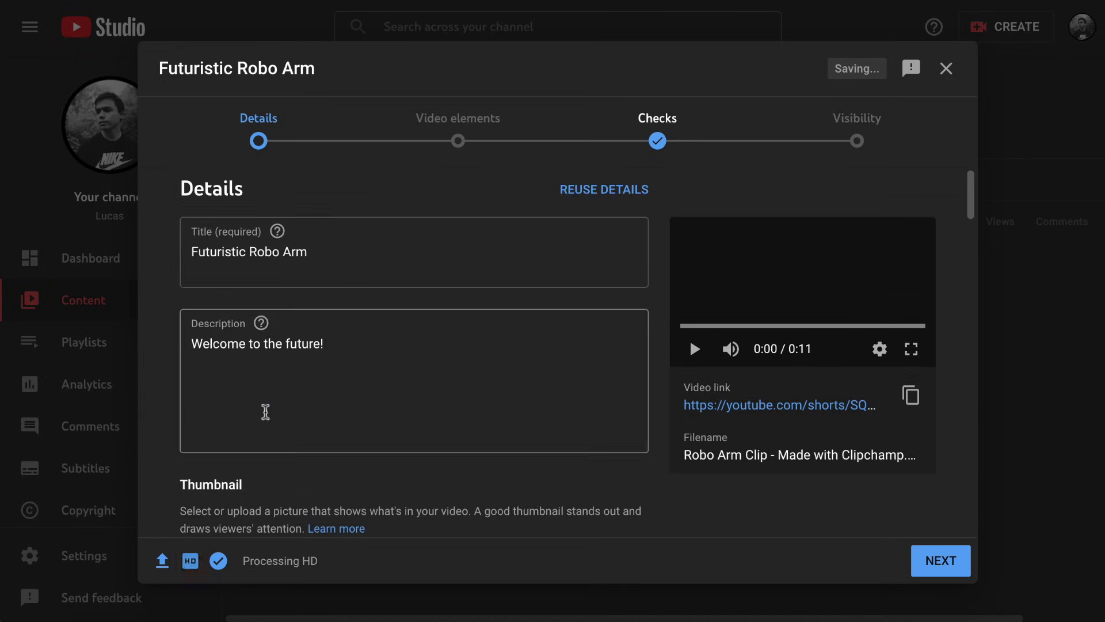
left_click(358, 259)
type("#S")
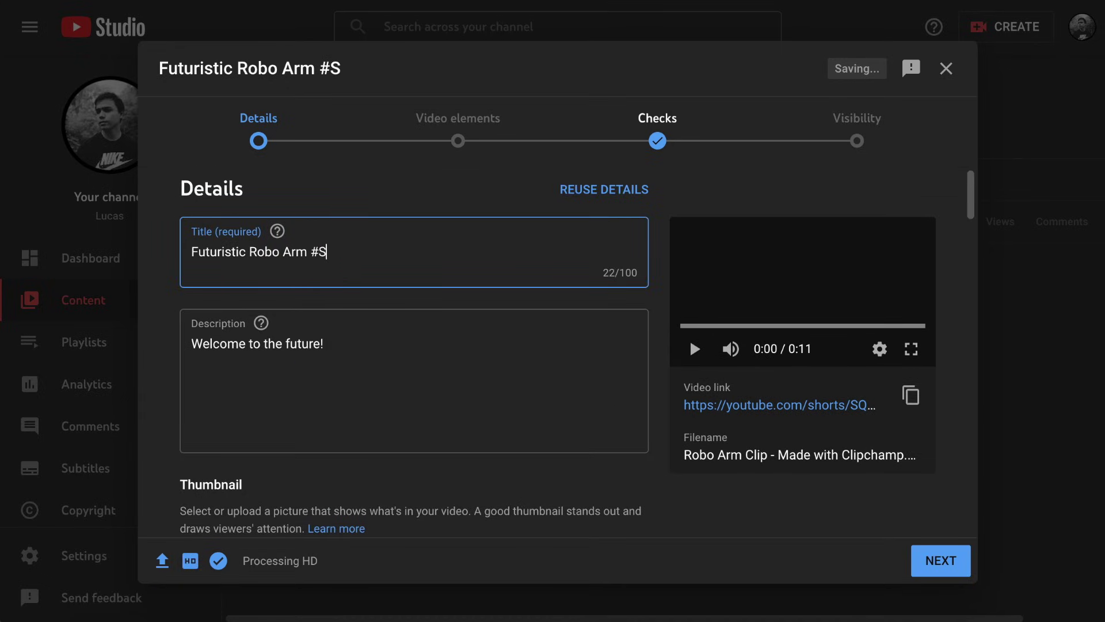
type("horts")
left_click(424, 271)
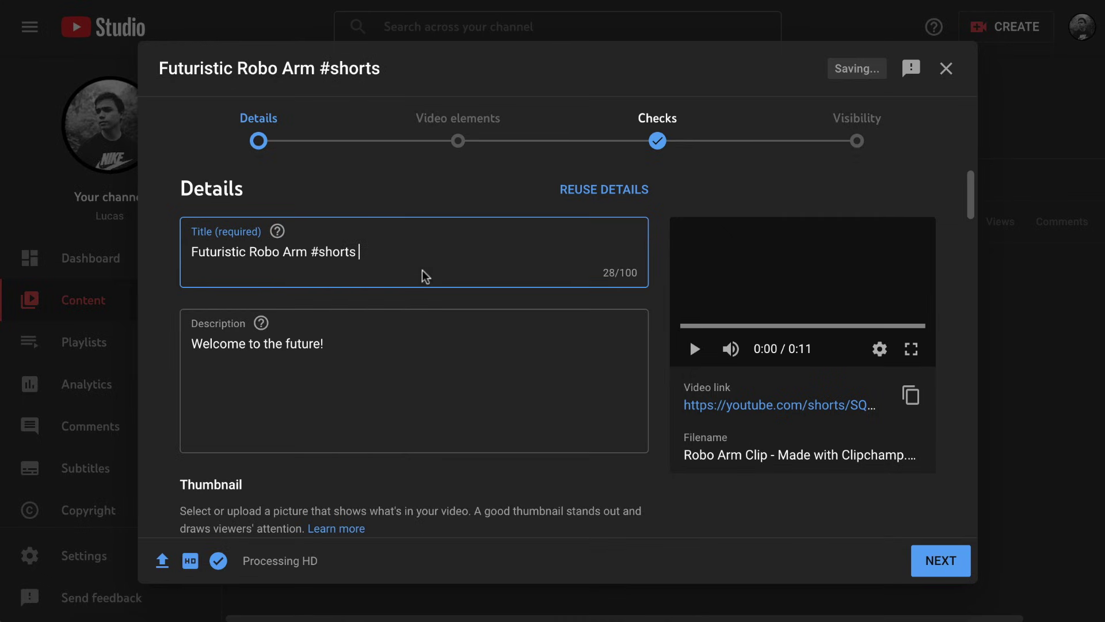
left_click(360, 345)
type("#sho")
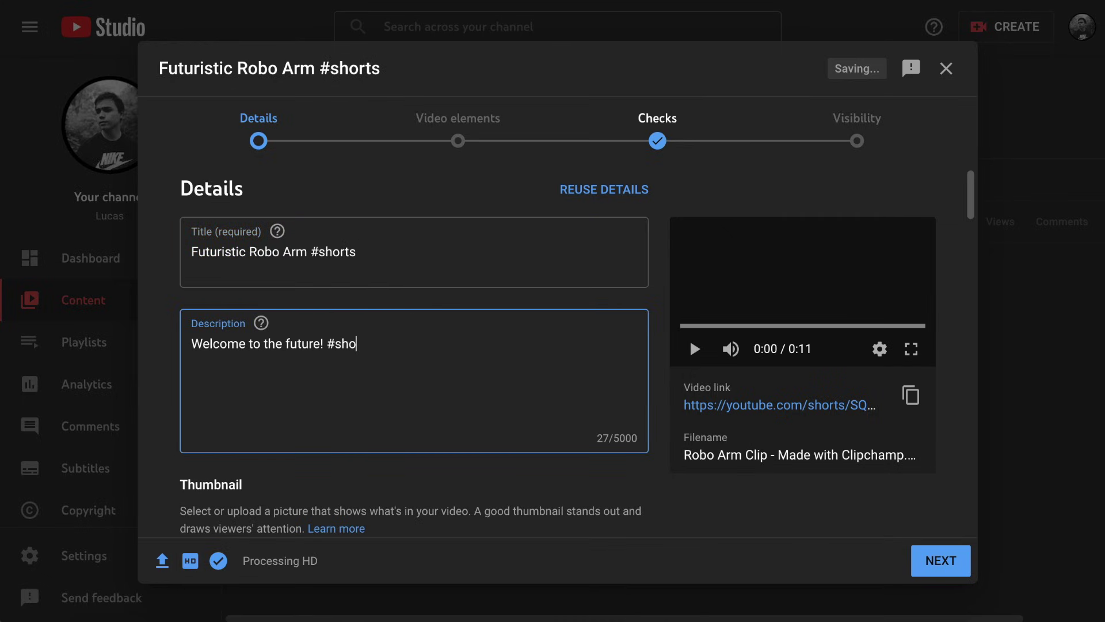
type("rts")
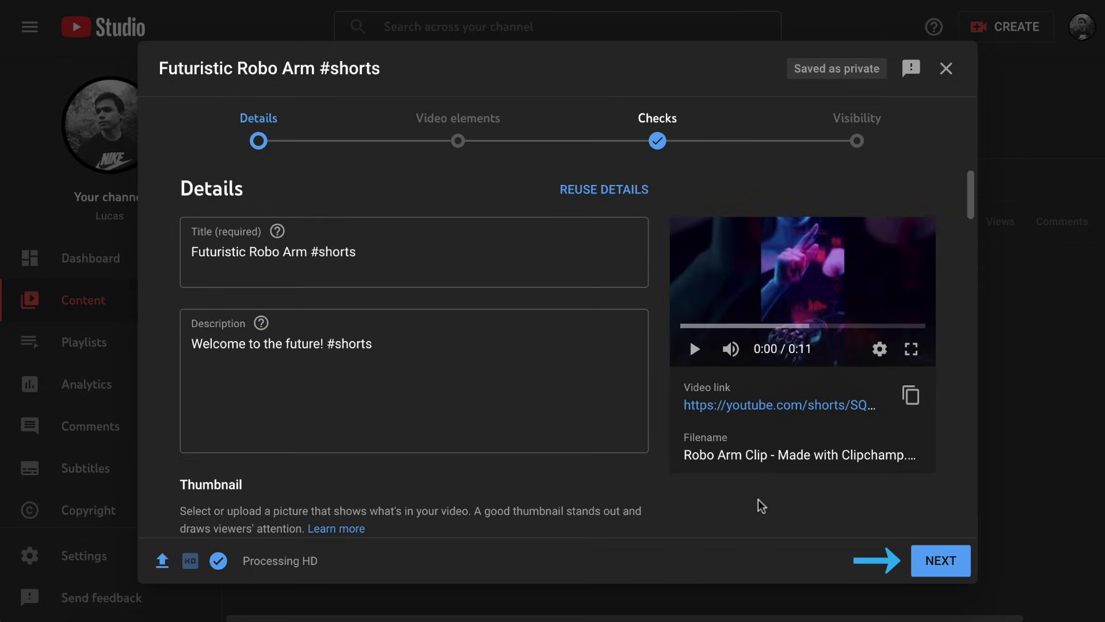
Step: Save the upload as Unlisted, then open it from Content to watch as a Short
left_click(924, 557)
left_click(925, 557)
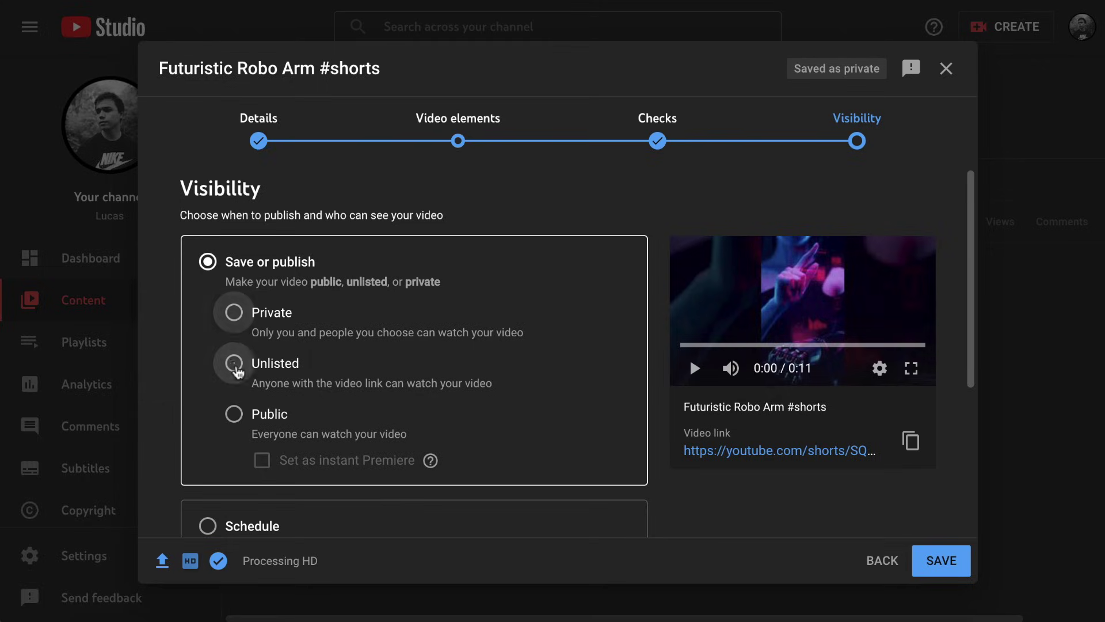
left_click(237, 369)
left_click(955, 558)
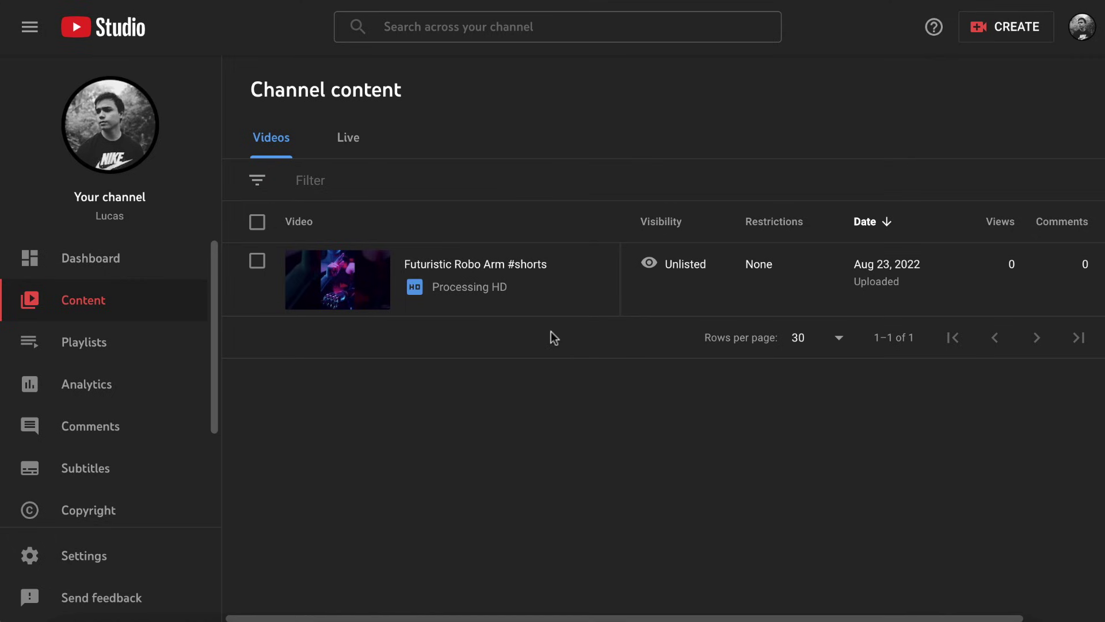
left_click(540, 295)
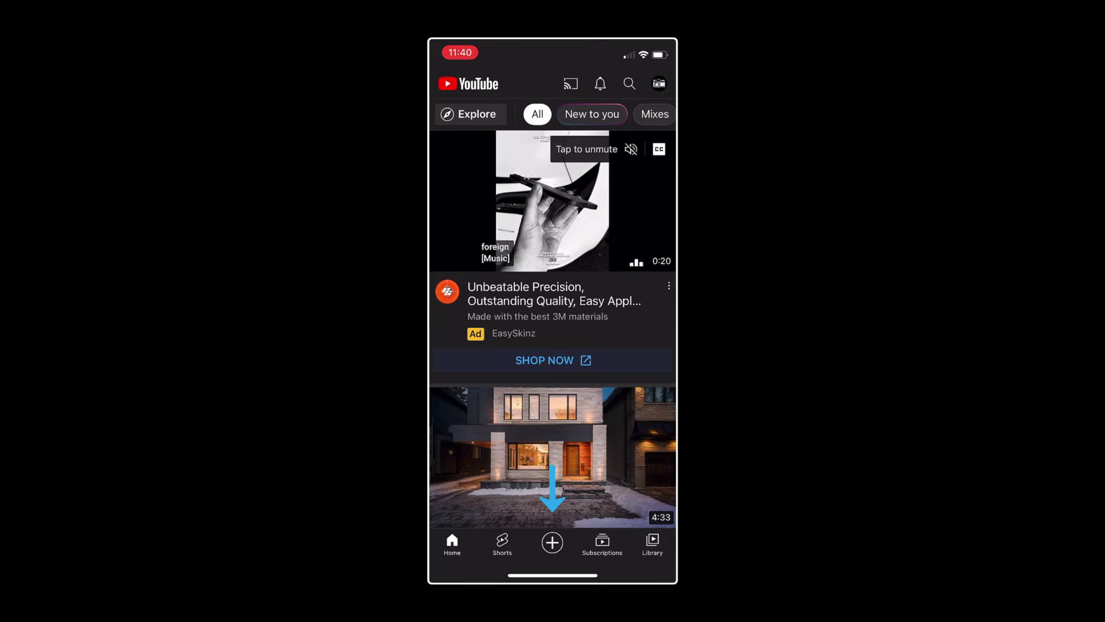
Step: Start a new Short from the + menu using the robotic arm clip
left_click(552, 542)
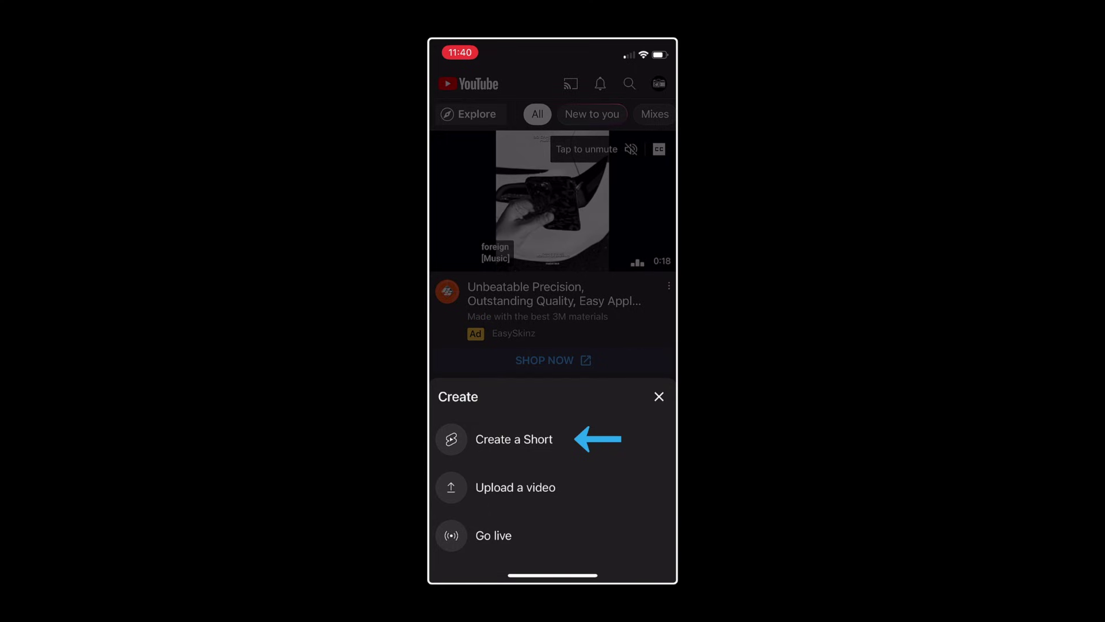
left_click(514, 439)
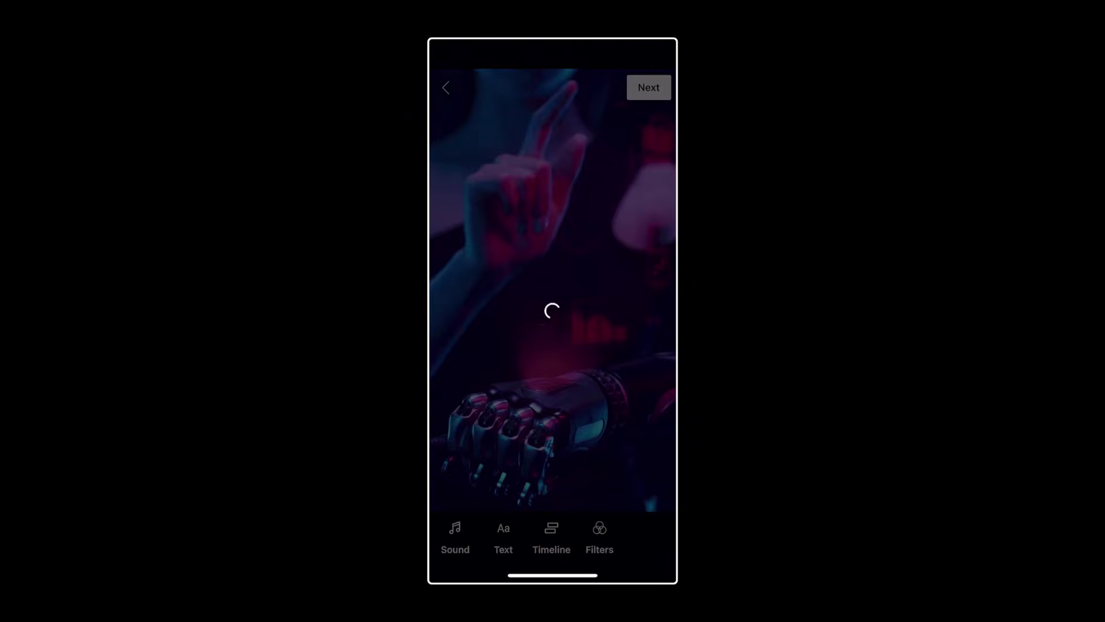
Step: Title the Short 'Futuristic Robo Arm #shorts' and set its visibility to Public
type("FuturisticRobo Arm #shorts")
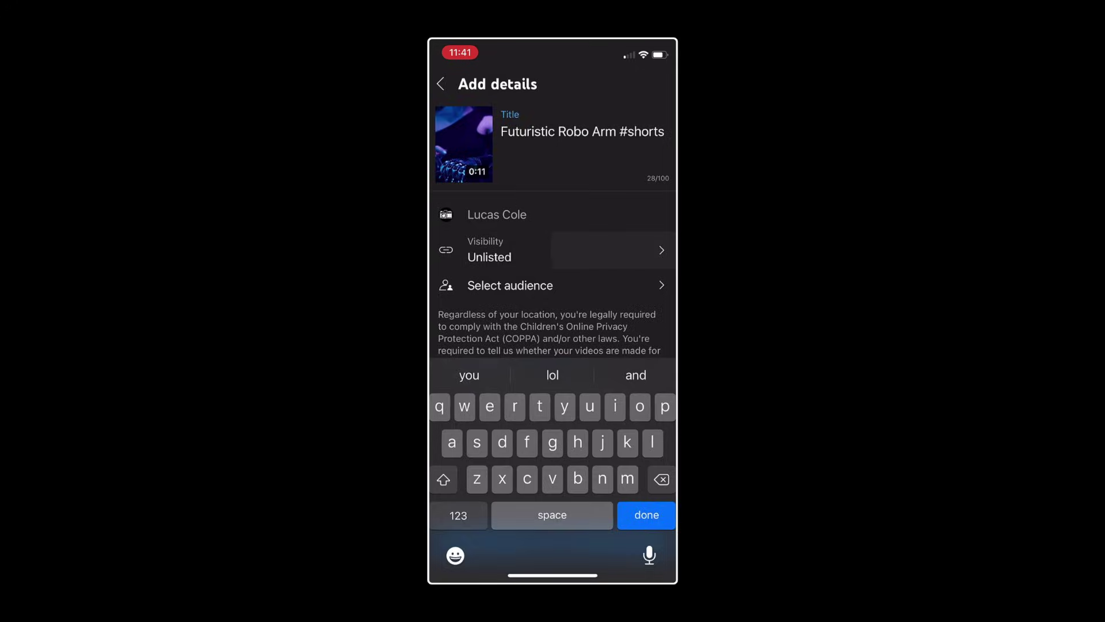
left_click(610, 249)
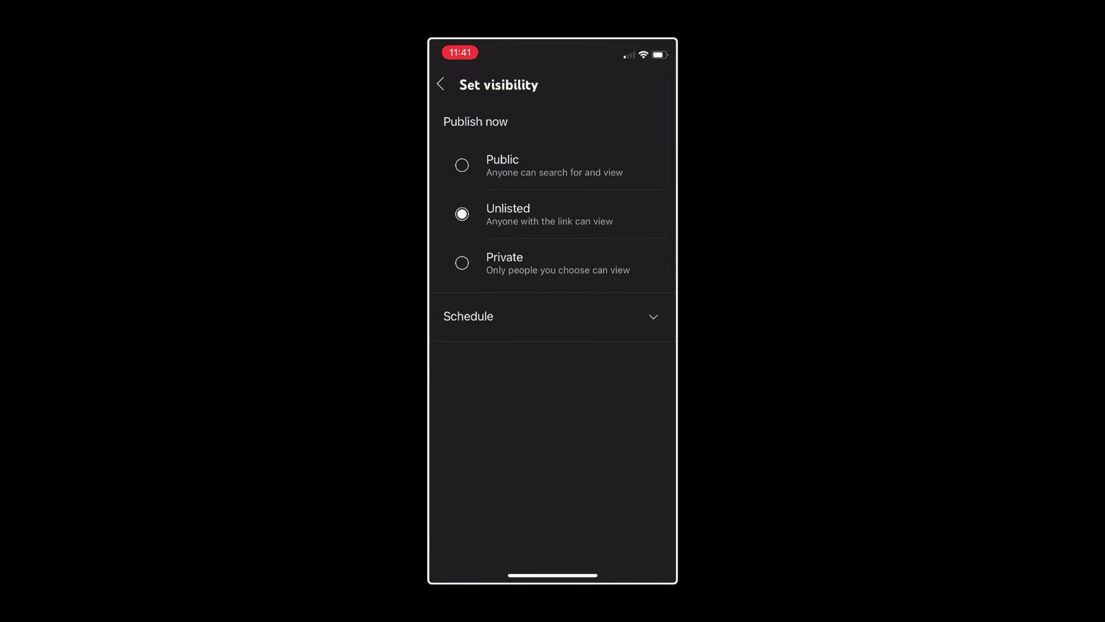
left_click(518, 165)
left_click(441, 84)
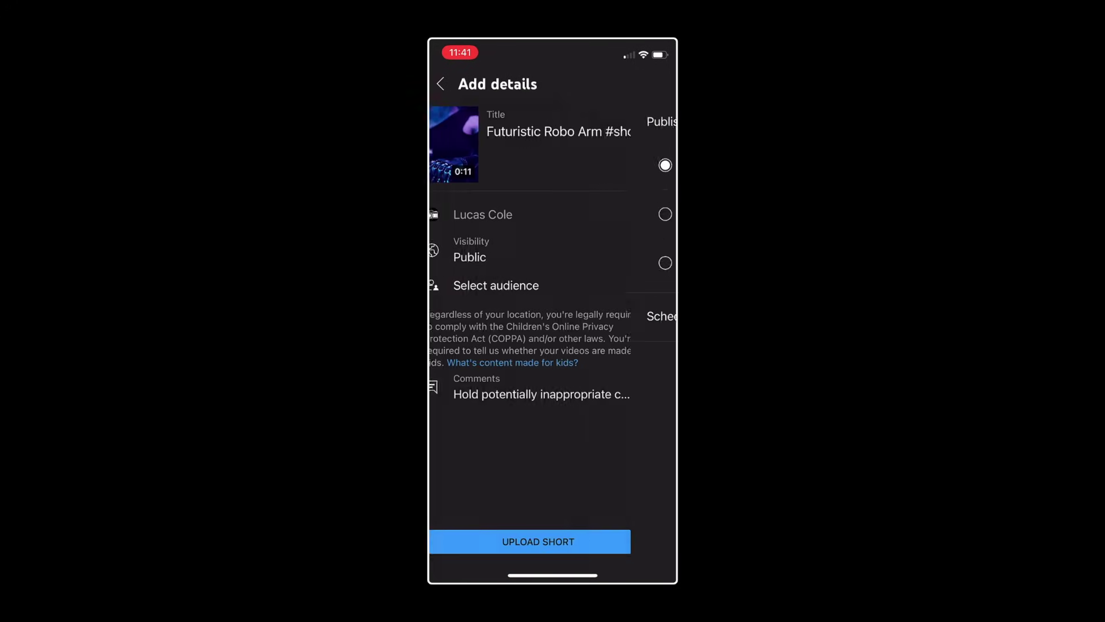